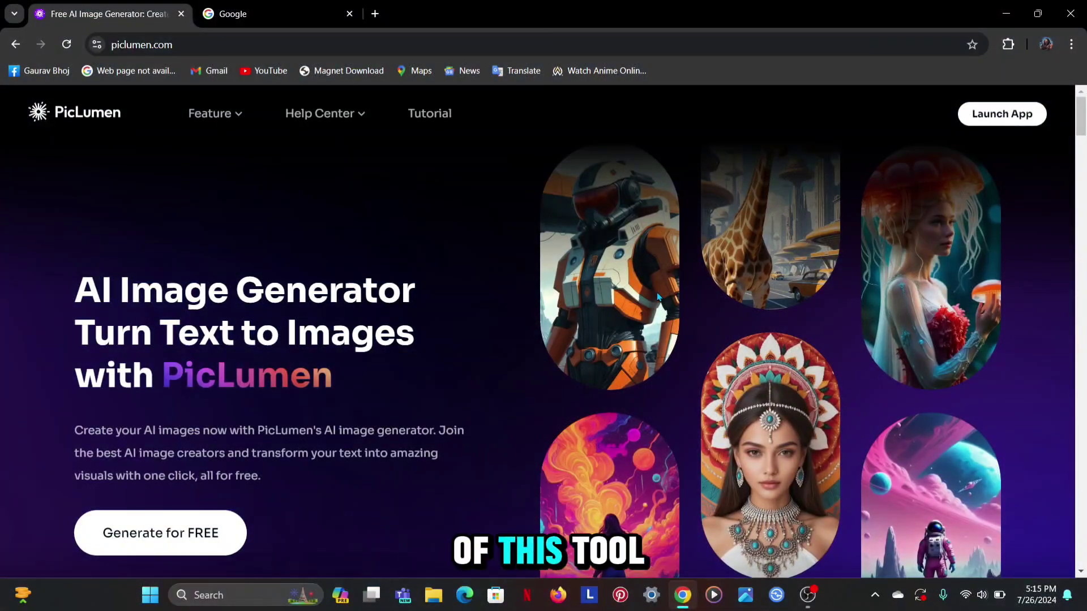
- Switch to the browser tab showing the PicLumen AI image generator at piclumen.com
{"action": "scroll", "coordinate": [657, 296], "scroll_direction": "down", "scroll_amount": 10}
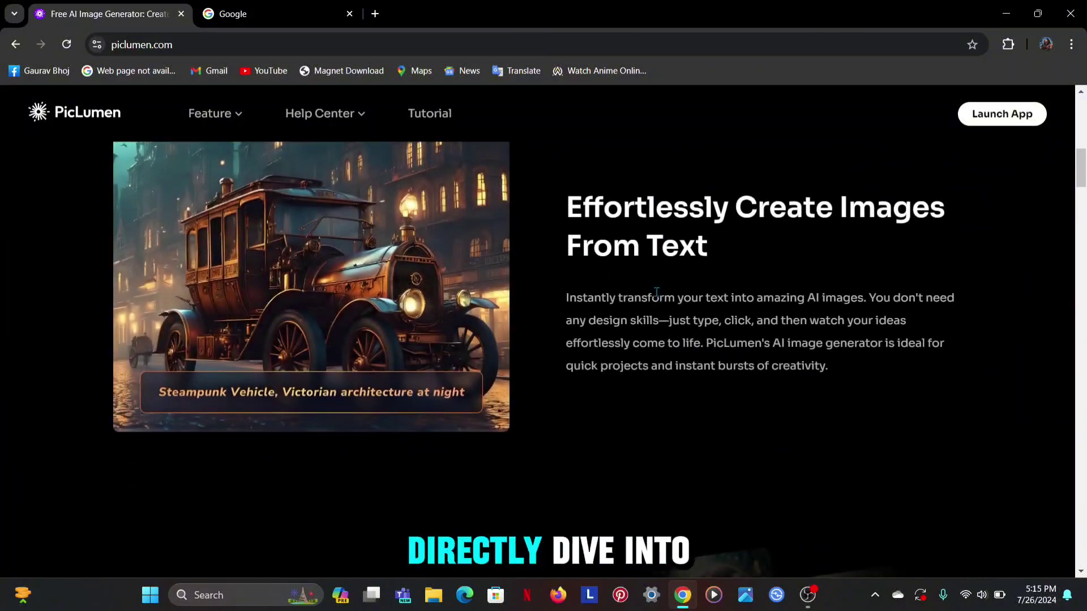
{"action": "scroll", "coordinate": [656, 292], "scroll_direction": "down", "scroll_amount": 10}
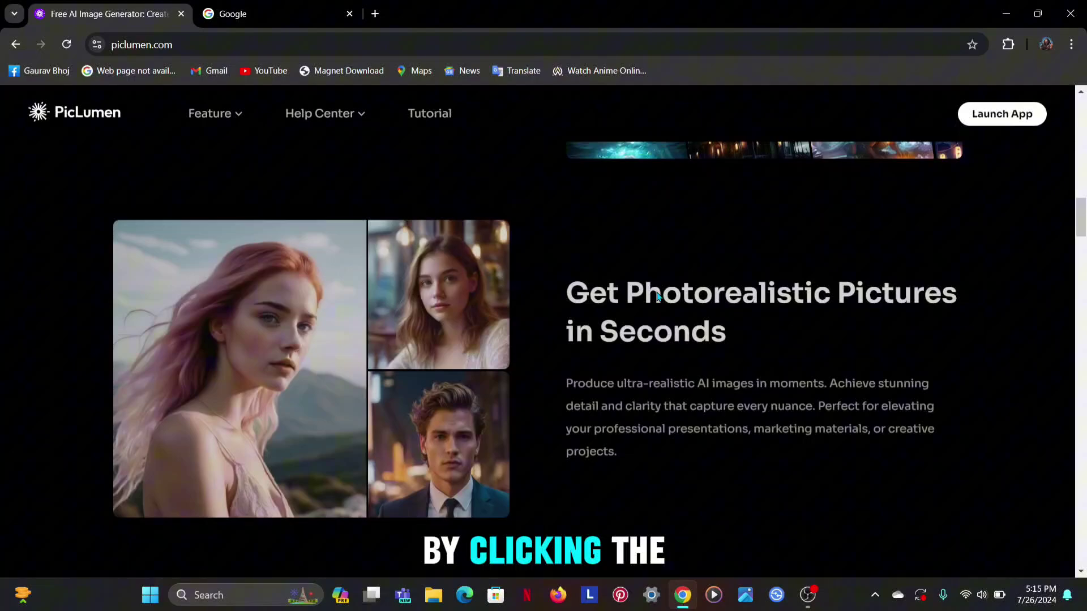
{"action": "scroll", "coordinate": [657, 297], "scroll_direction": "down", "scroll_amount": 10}
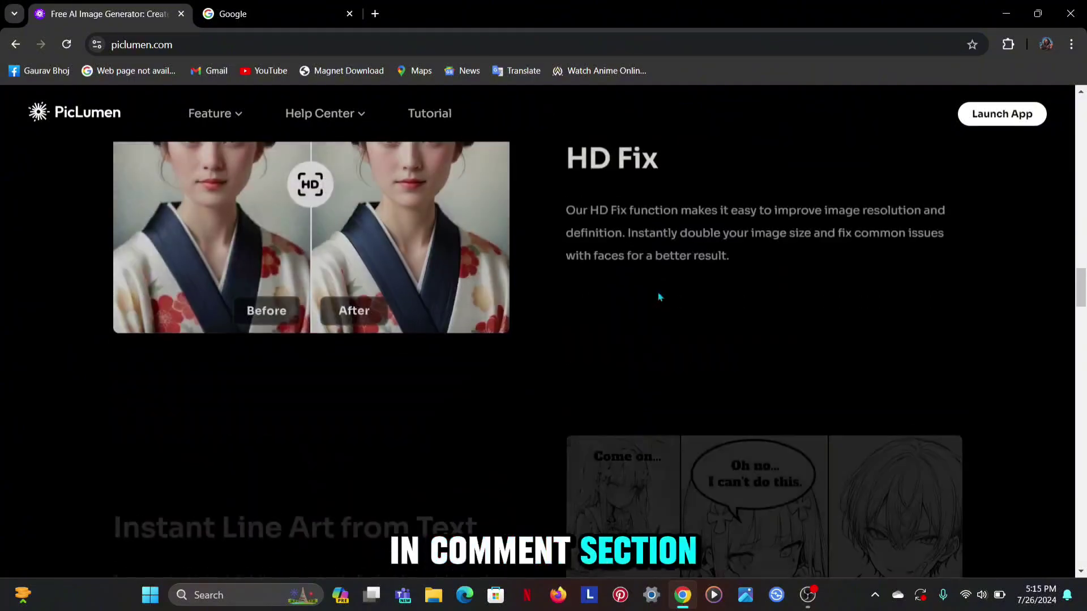
{"action": "scroll", "coordinate": [660, 296], "scroll_direction": "up", "scroll_amount": 2}
{"action": "scroll", "coordinate": [658, 292], "scroll_direction": "down", "scroll_amount": 10}
{"action": "scroll", "coordinate": [658, 292], "scroll_direction": "up", "scroll_amount": 4}
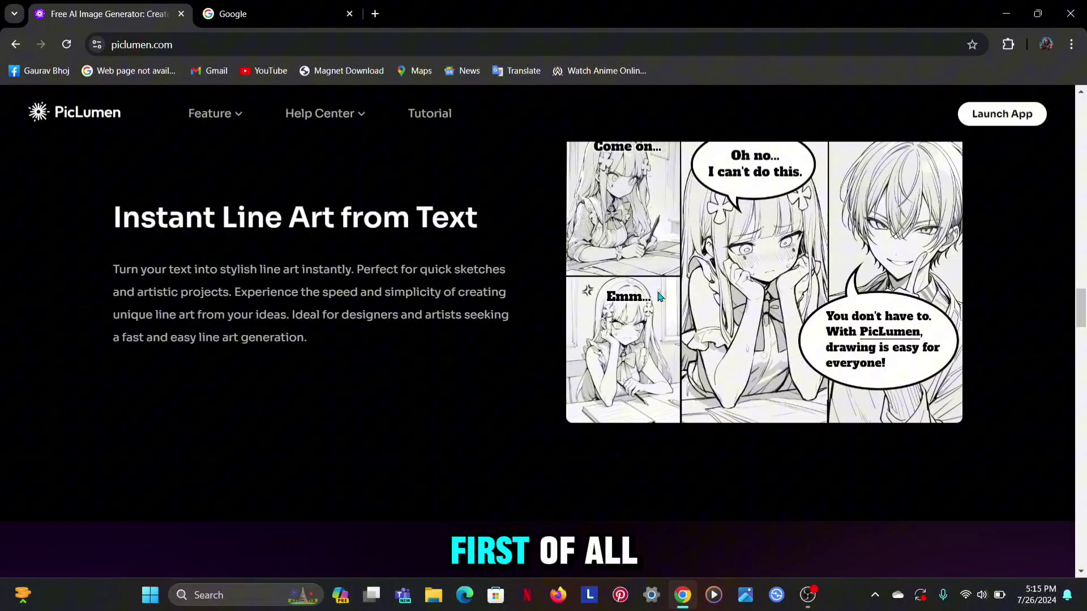
{"action": "scroll", "coordinate": [658, 297], "scroll_direction": "up", "scroll_amount": 20}
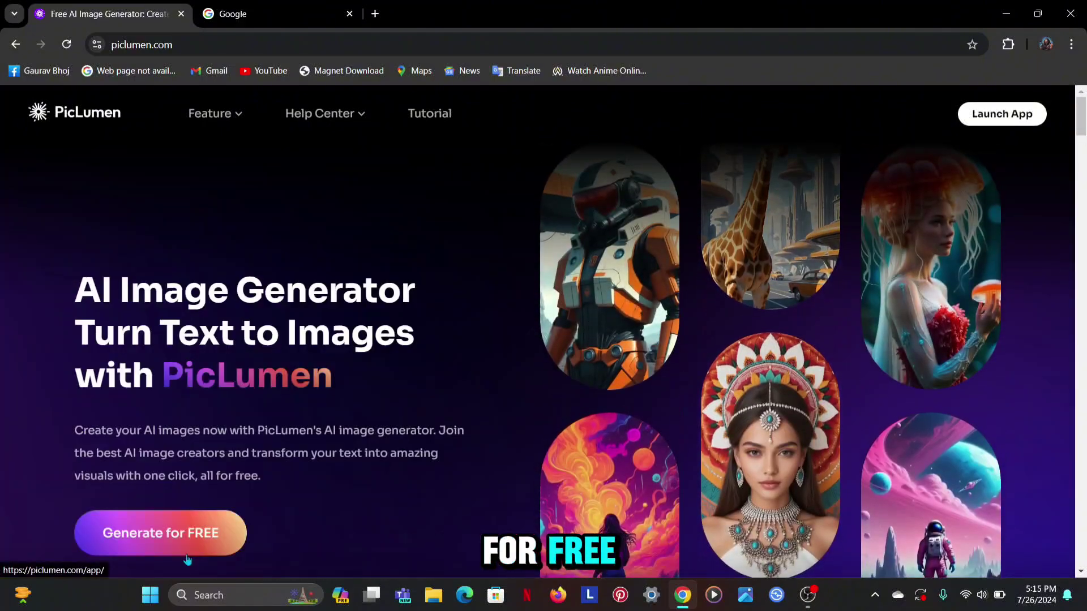
- Launch the PicLumen image generator app and browse its Explore gallery of community images
{"action": "left_click", "coordinate": [188, 560]}
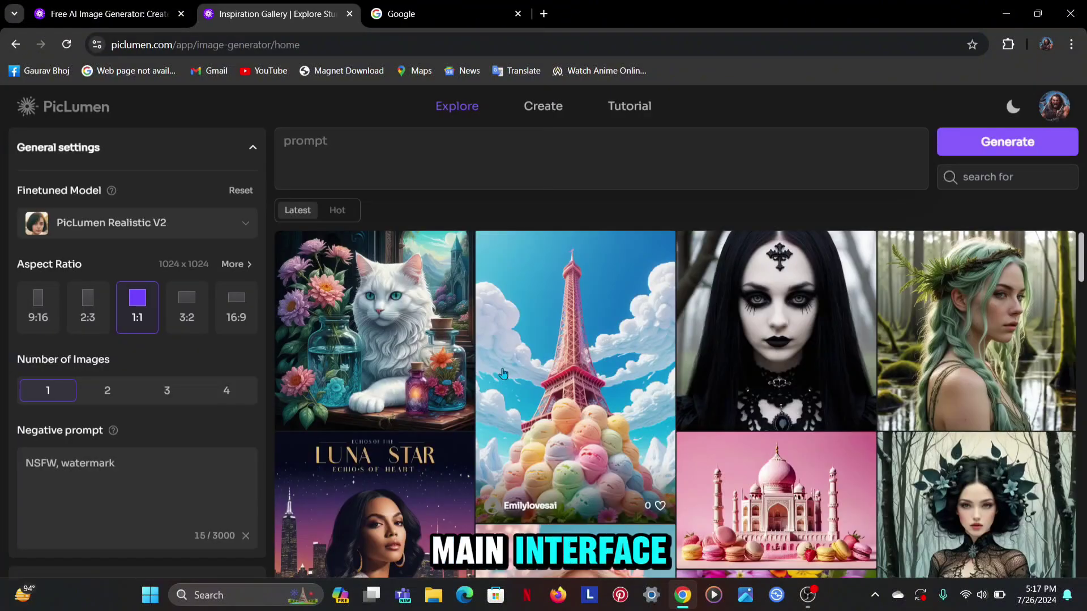
{"action": "scroll", "coordinate": [503, 373], "scroll_direction": "down", "scroll_amount": 10}
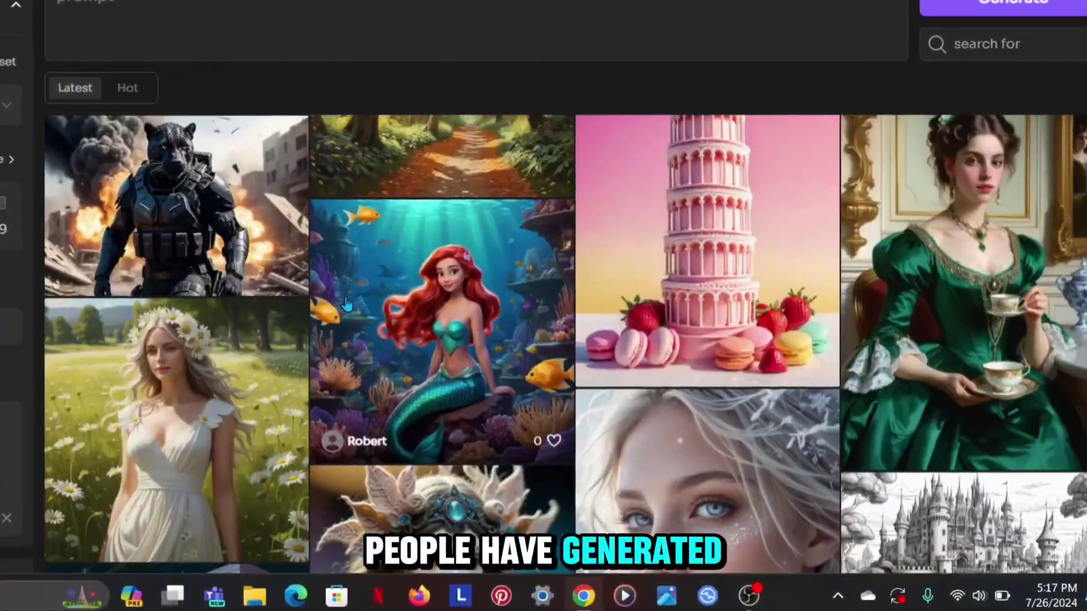
{"action": "scroll", "coordinate": [347, 306], "scroll_direction": "down", "scroll_amount": 10}
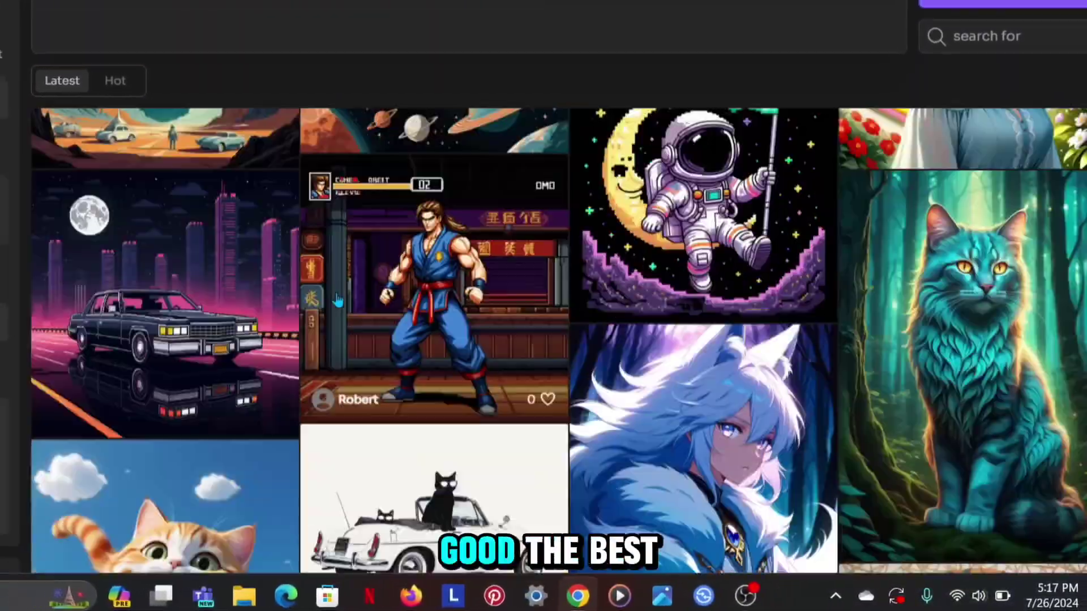
{"action": "scroll", "coordinate": [338, 301], "scroll_direction": "up", "scroll_amount": 15}
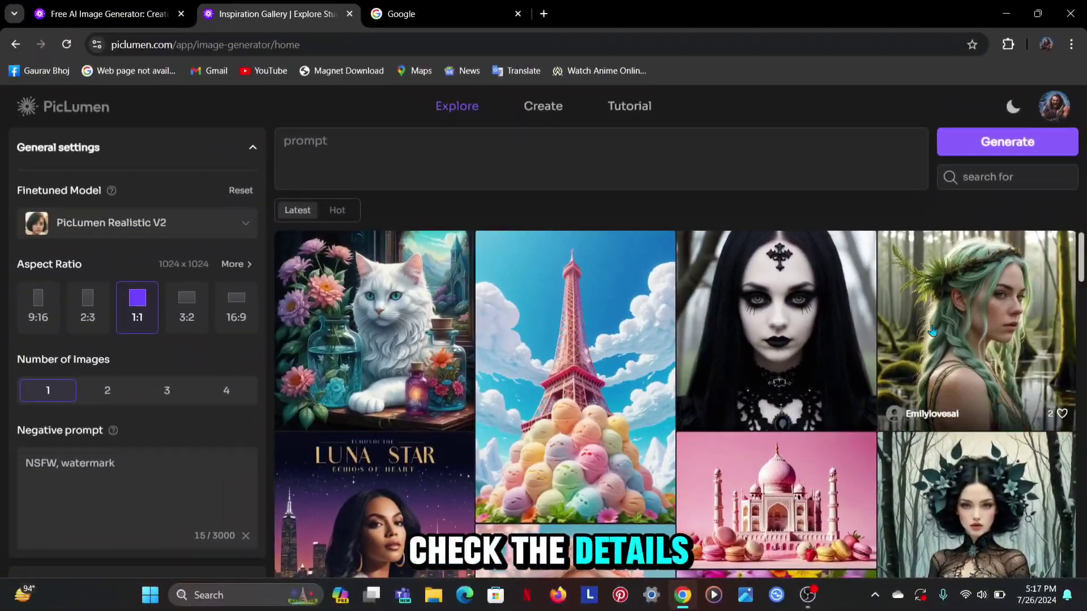
{"action": "left_click", "coordinate": [923, 298]}
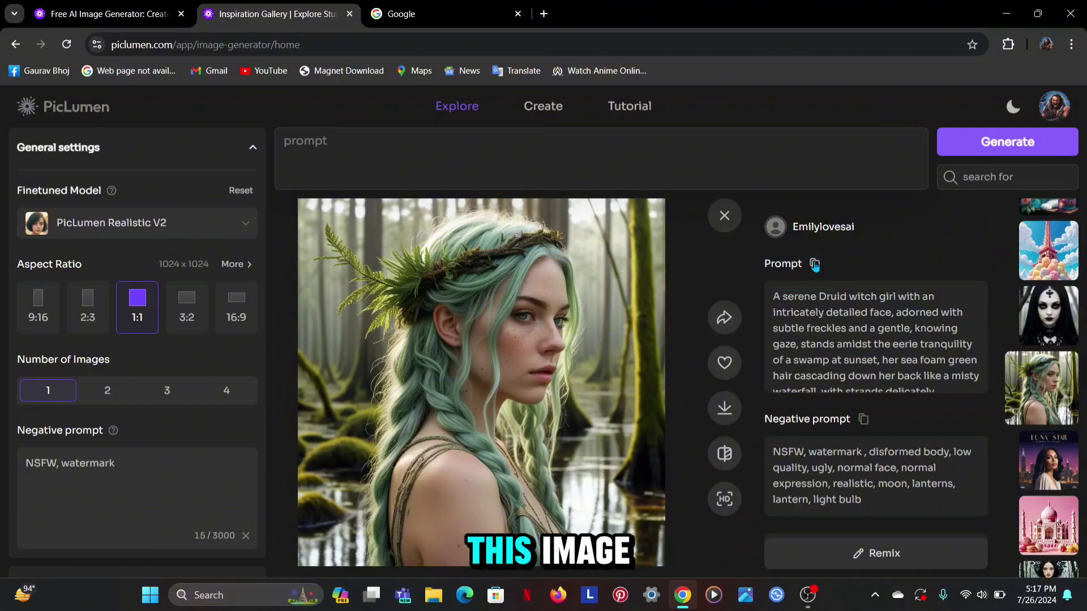
{"action": "scroll", "coordinate": [825, 315], "scroll_direction": "down", "scroll_amount": 10}
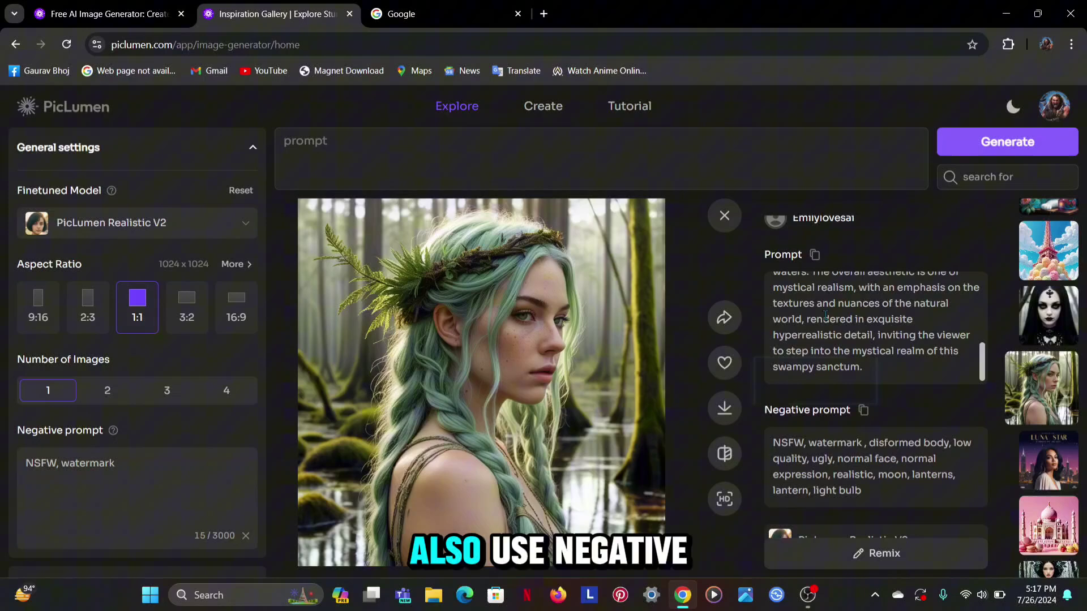
{"action": "scroll", "coordinate": [825, 315], "scroll_direction": "down", "scroll_amount": 2}
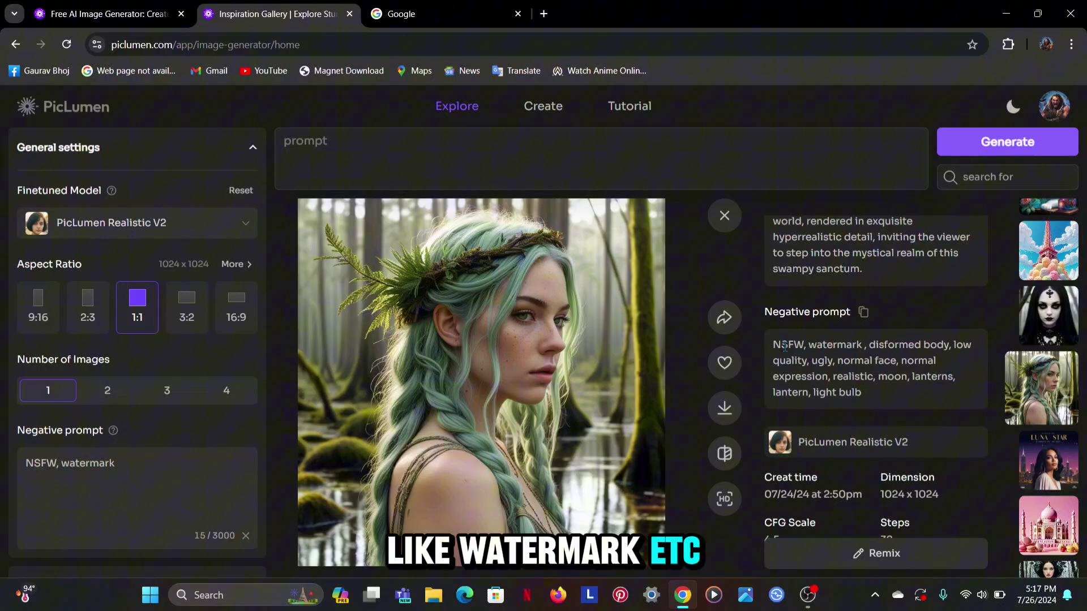
{"action": "scroll", "coordinate": [785, 346], "scroll_direction": "down", "scroll_amount": 3}
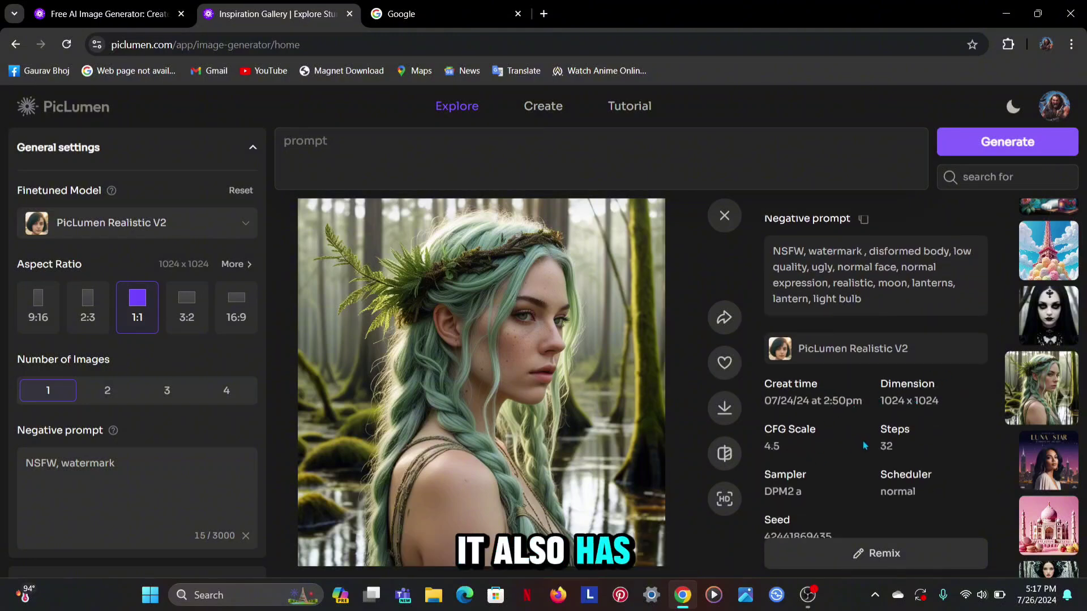
{"action": "scroll", "coordinate": [883, 397], "scroll_direction": "down", "scroll_amount": 2}
{"action": "scroll", "coordinate": [871, 351], "scroll_direction": "up", "scroll_amount": 7}
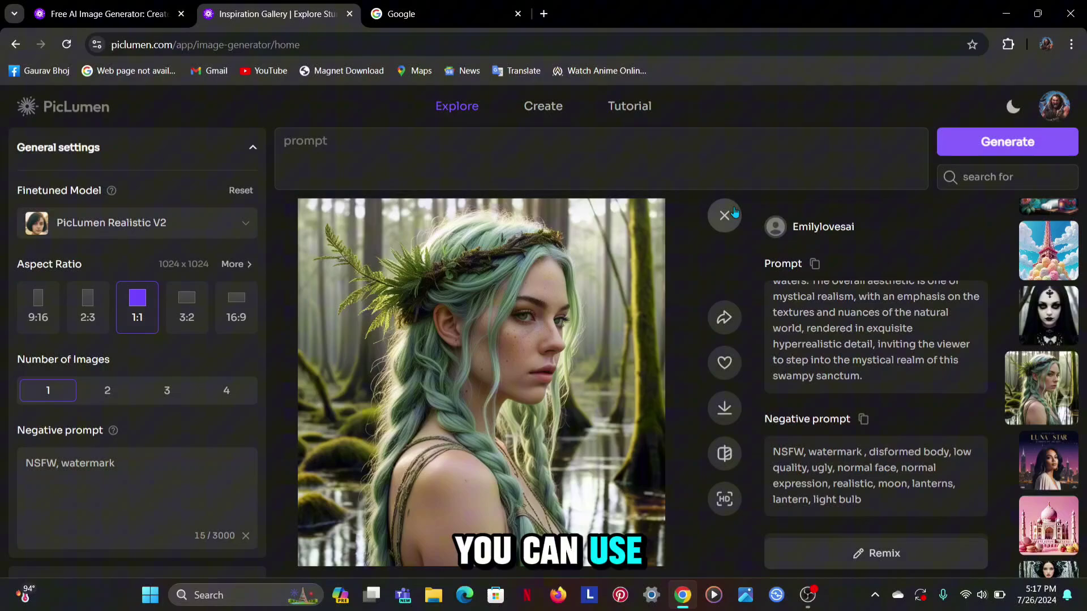
- Close the swamp girl's details, switch the gallery to Hot, and preview a girl's portrait
{"action": "left_click", "coordinate": [724, 216]}
{"action": "left_click", "coordinate": [330, 215]}
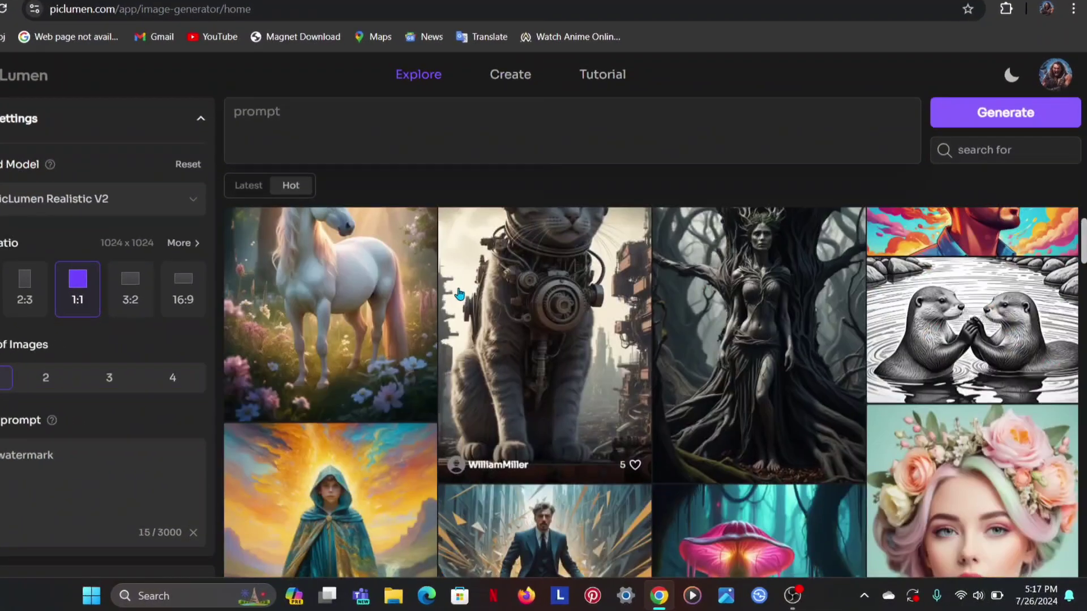
{"action": "scroll", "coordinate": [496, 311], "scroll_direction": "down", "scroll_amount": 3}
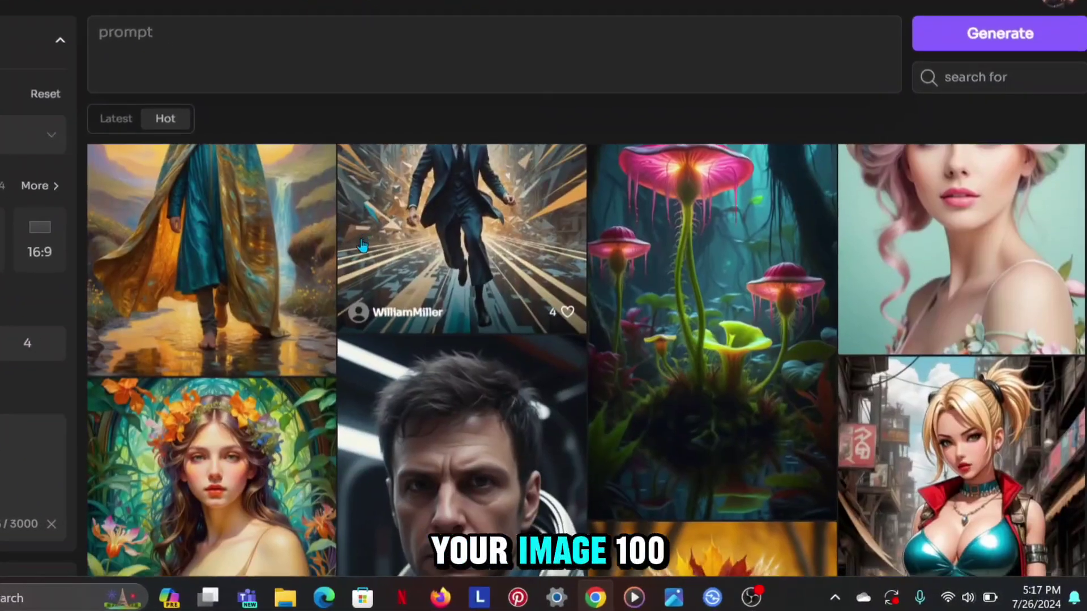
{"action": "scroll", "coordinate": [362, 245], "scroll_direction": "down", "scroll_amount": 10}
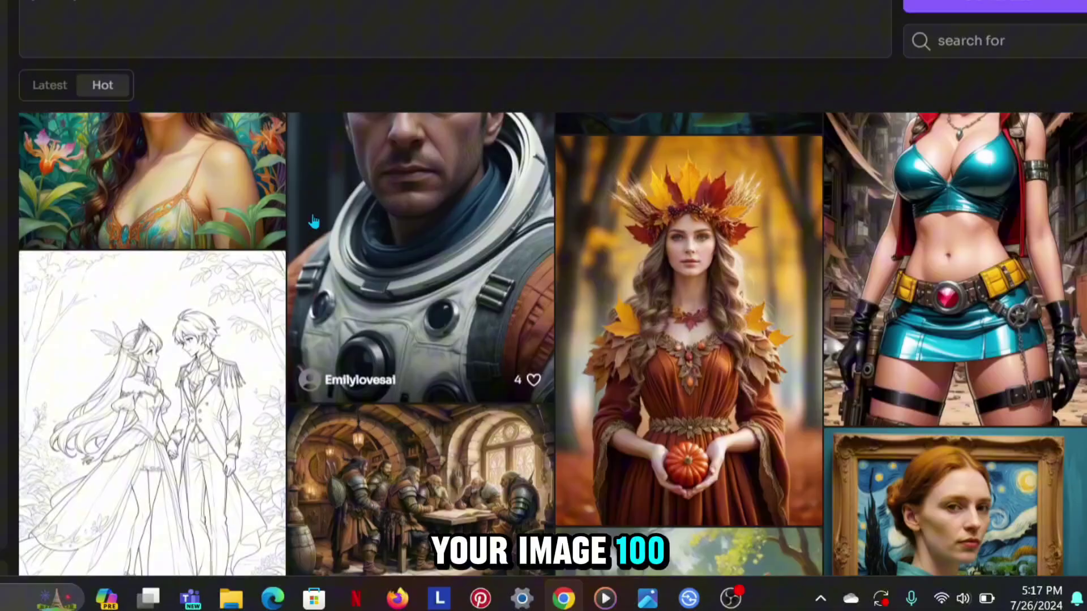
{"action": "scroll", "coordinate": [405, 268], "scroll_direction": "down", "scroll_amount": 5}
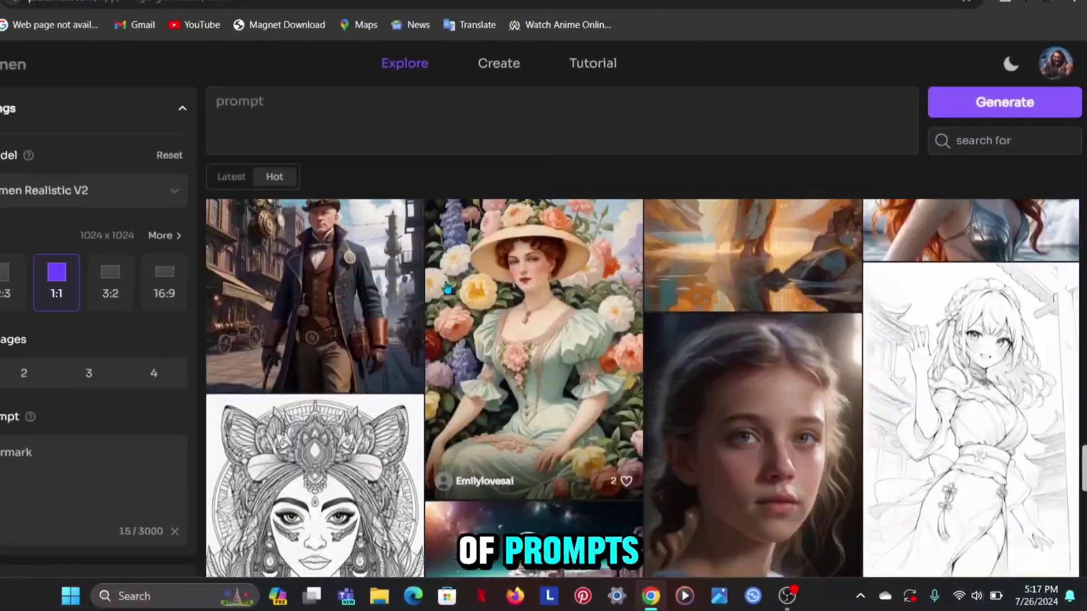
{"action": "scroll", "coordinate": [770, 413], "scroll_direction": "up", "scroll_amount": 3}
{"action": "left_click", "coordinate": [770, 414]}
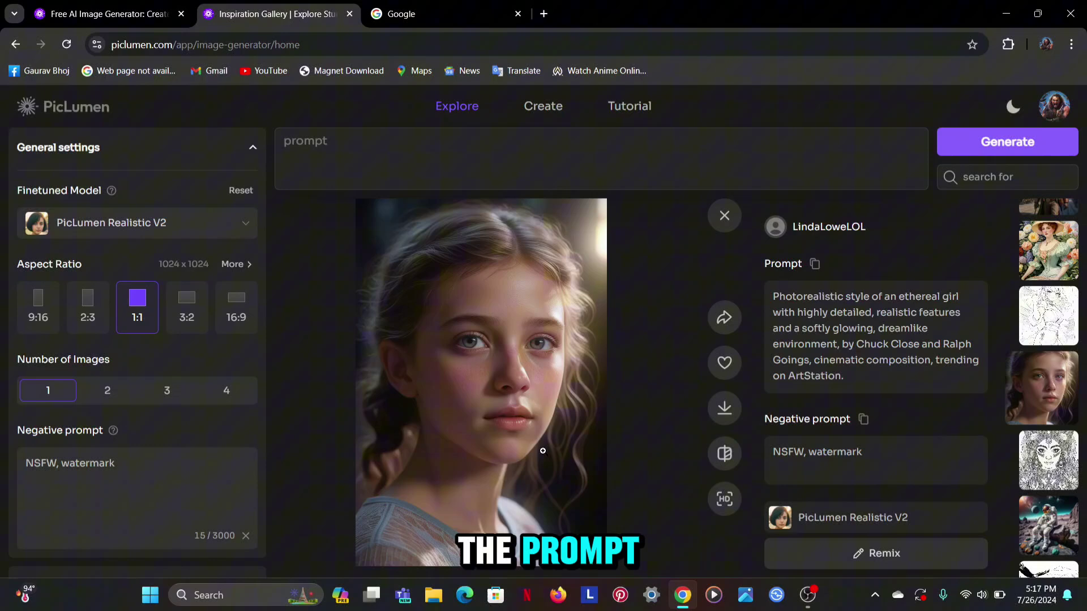
{"action": "left_click", "coordinate": [732, 213]}
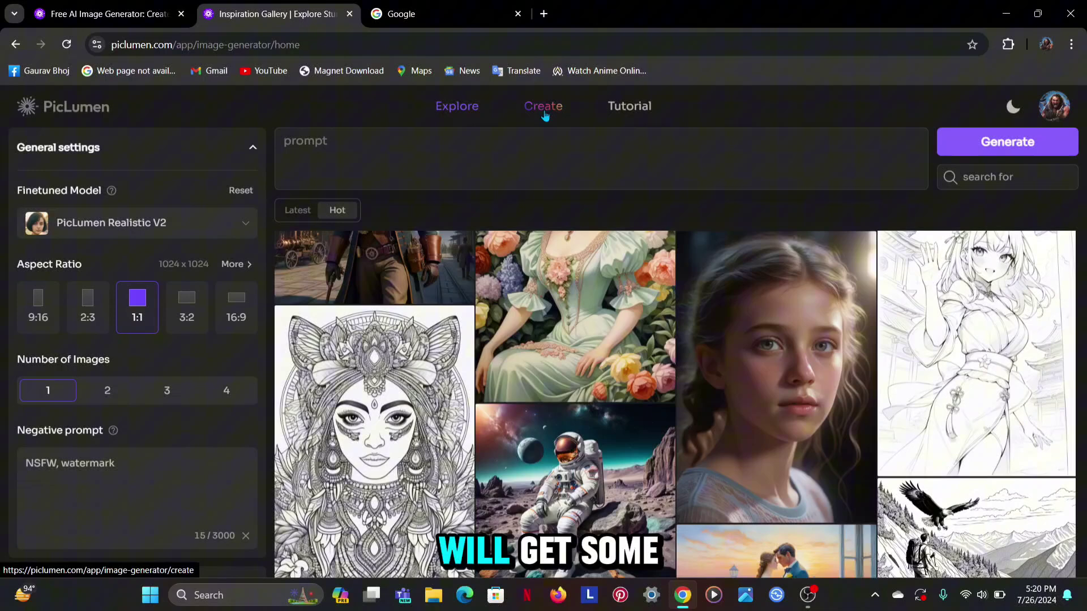
- On the Create page, keep PicLumen Realistic V2 at 1:1 and set Number of Images to 4
{"action": "left_click", "coordinate": [545, 112]}
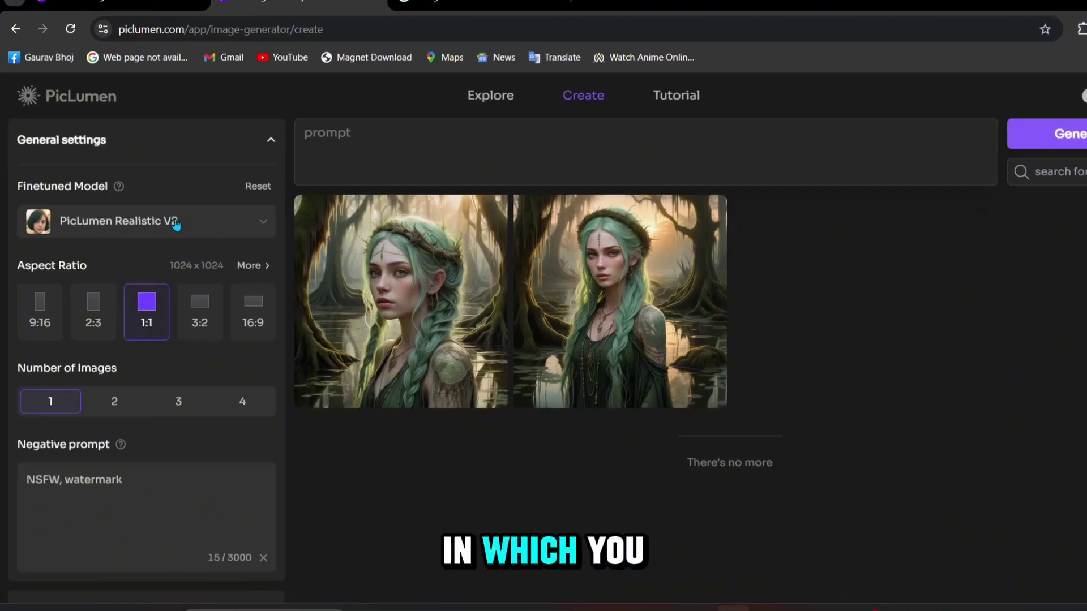
{"action": "left_click", "coordinate": [163, 226]}
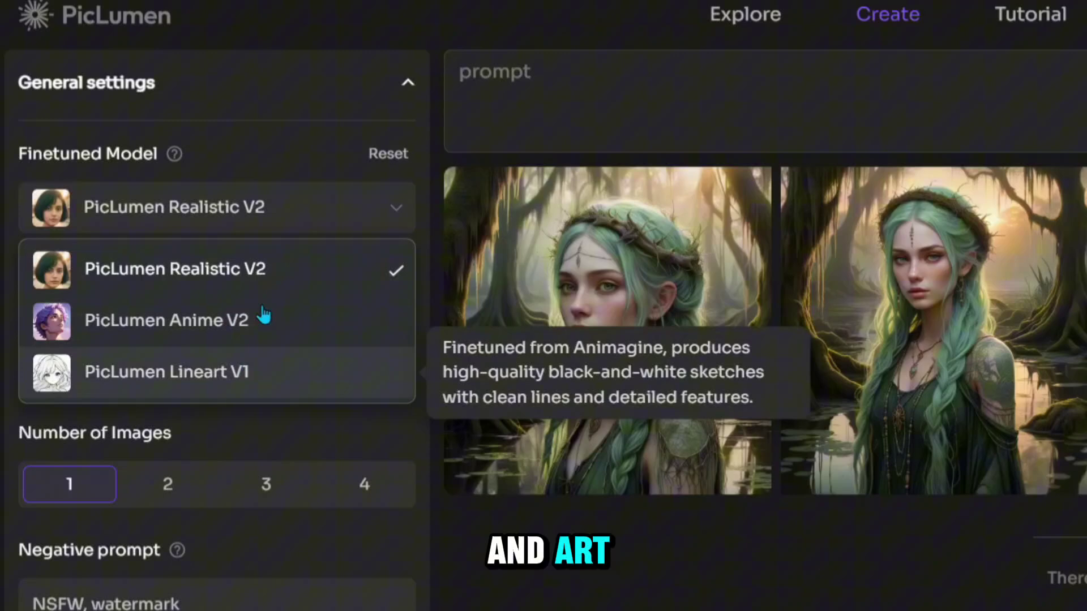
{"action": "left_click", "coordinate": [302, 218]}
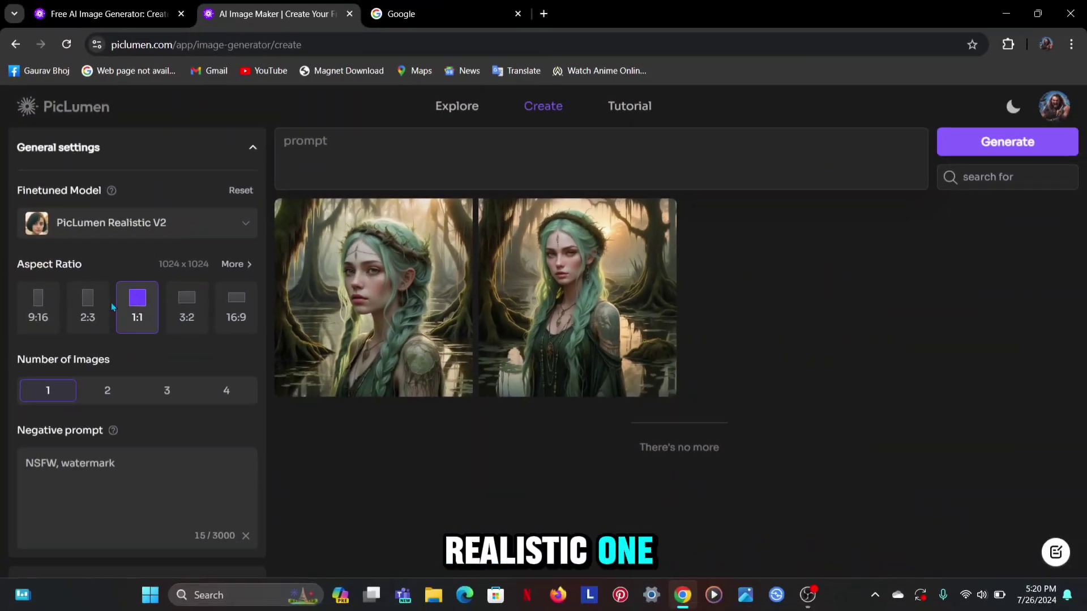
{"action": "left_click", "coordinate": [237, 265]}
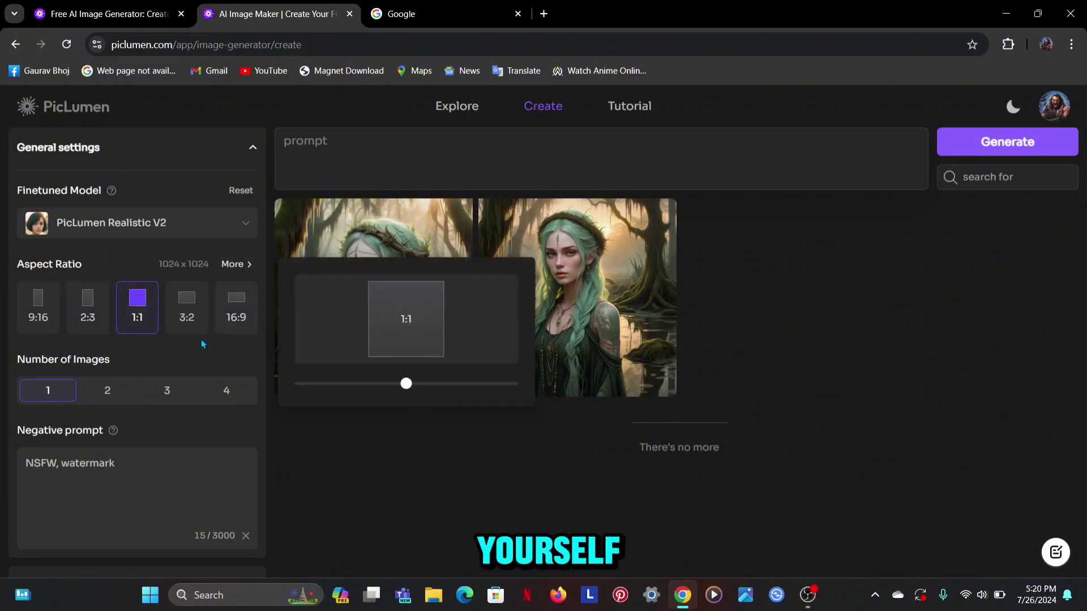
{"action": "left_click", "coordinate": [232, 391]}
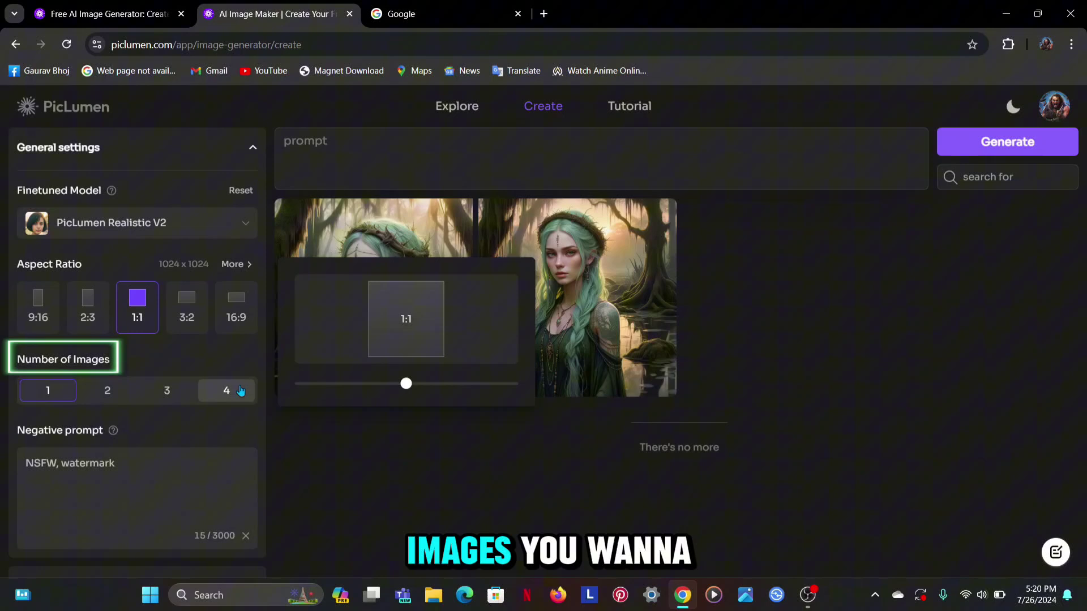
{"action": "scroll", "coordinate": [182, 407], "scroll_direction": "down", "scroll_amount": 1}
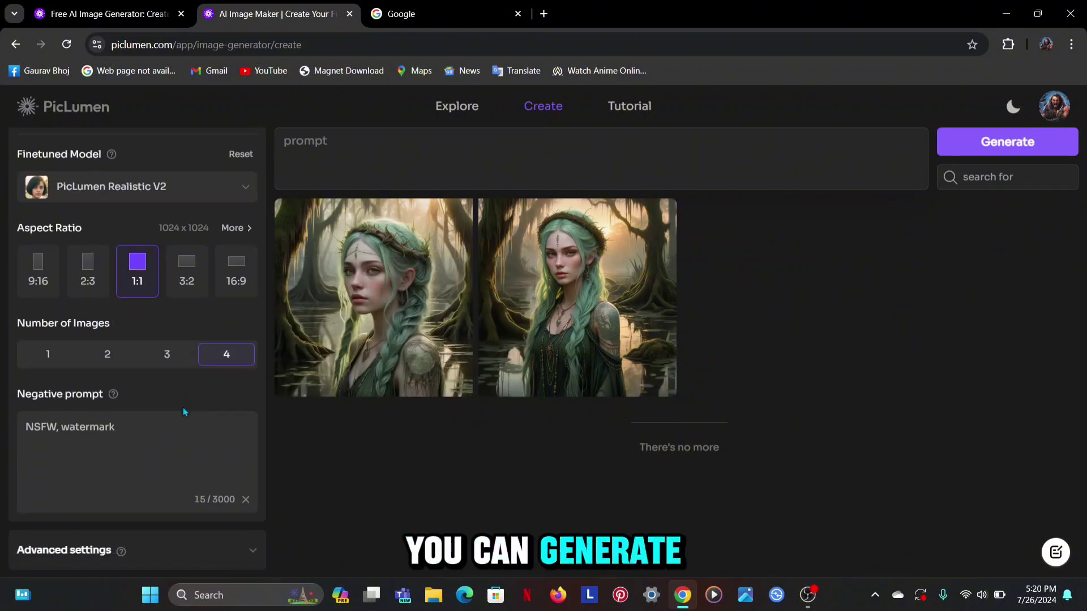
- Set Number of Images to 3, leaving the sampler at its default and the scheduler at Normal
{"action": "left_click", "coordinate": [160, 357]}
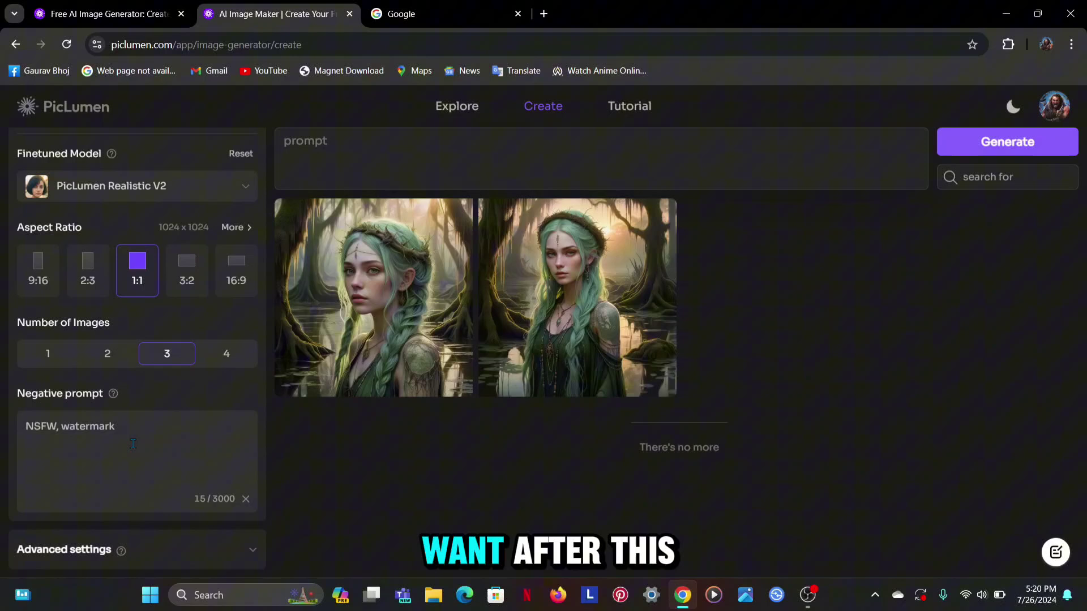
{"action": "left_click", "coordinate": [250, 562]}
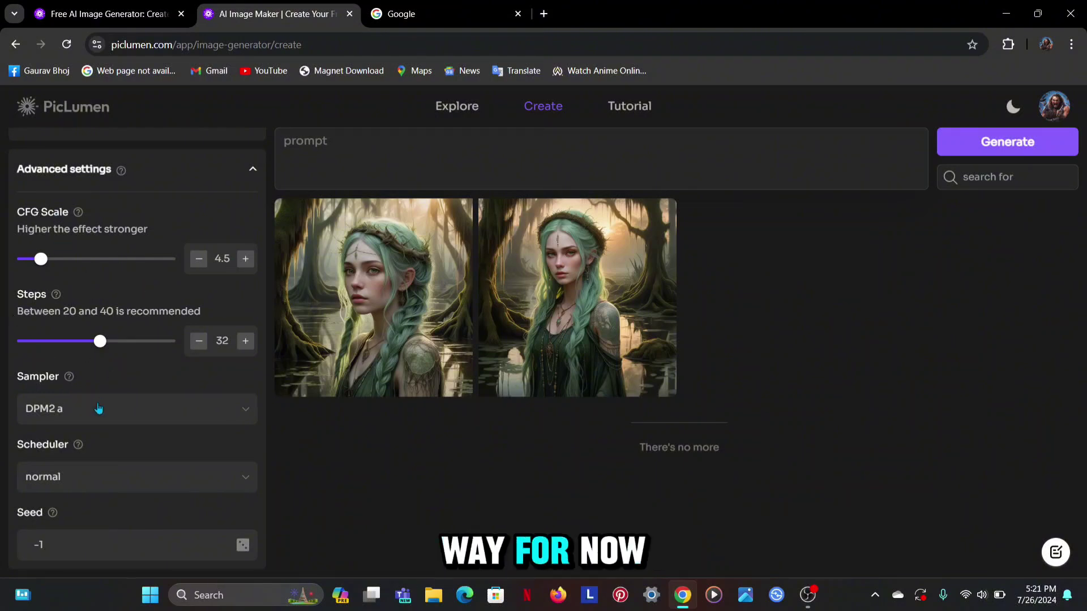
{"action": "left_click", "coordinate": [244, 424]}
{"action": "left_click", "coordinate": [243, 478]}
{"action": "left_click", "coordinate": [142, 460]}
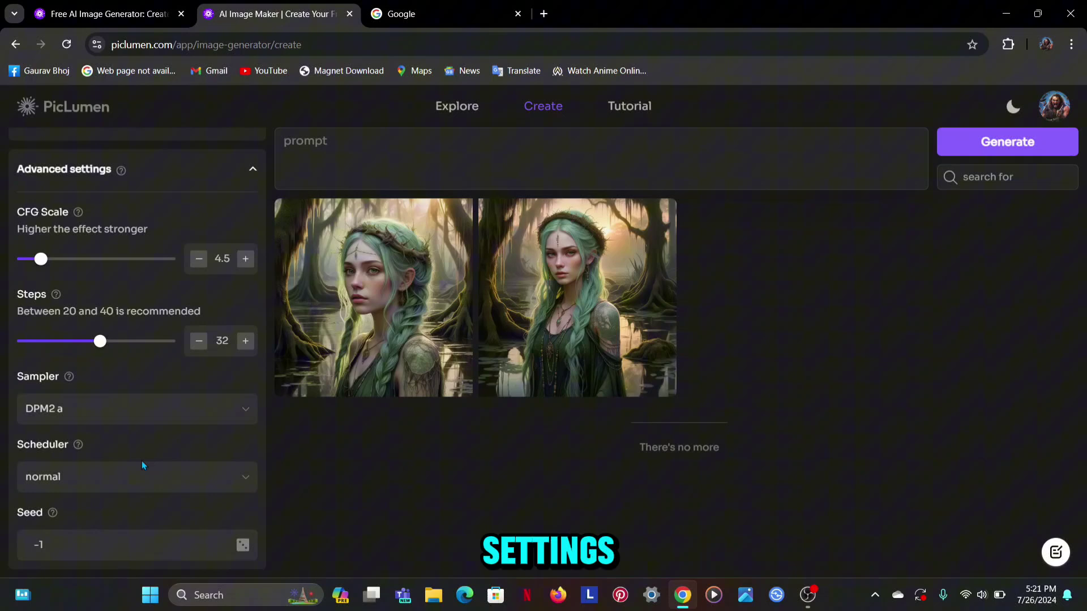
{"action": "scroll", "coordinate": [142, 461], "scroll_direction": "up", "scroll_amount": 1}
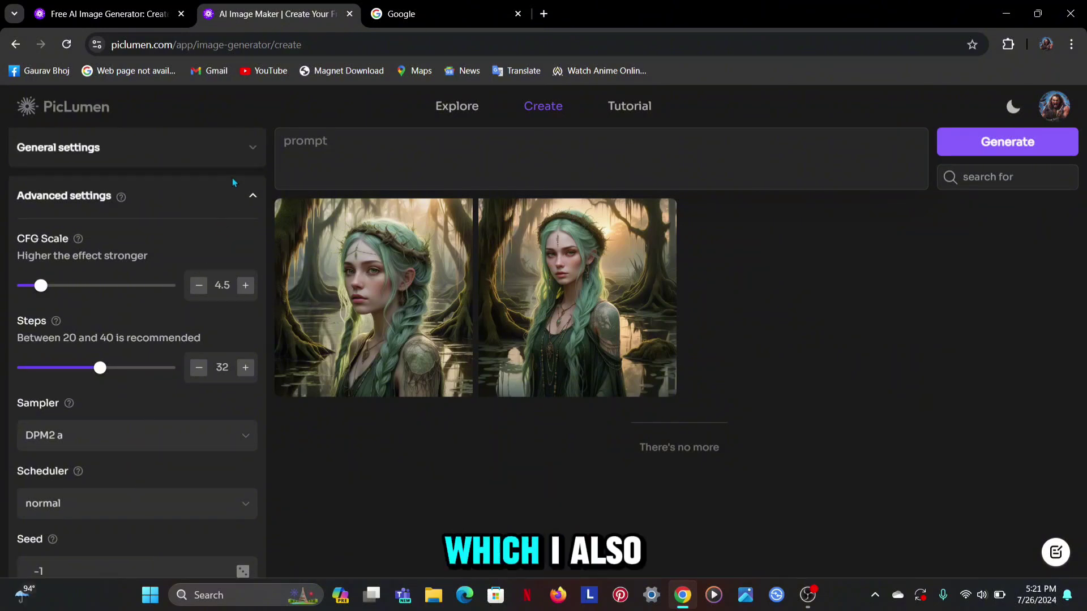
{"action": "left_click", "coordinate": [223, 148]}
- Enter the prompt 'a high-definition potrait of ronado & messi, shake hand, detailed face, soccer ground'
{"action": "left_click", "coordinate": [319, 164]}
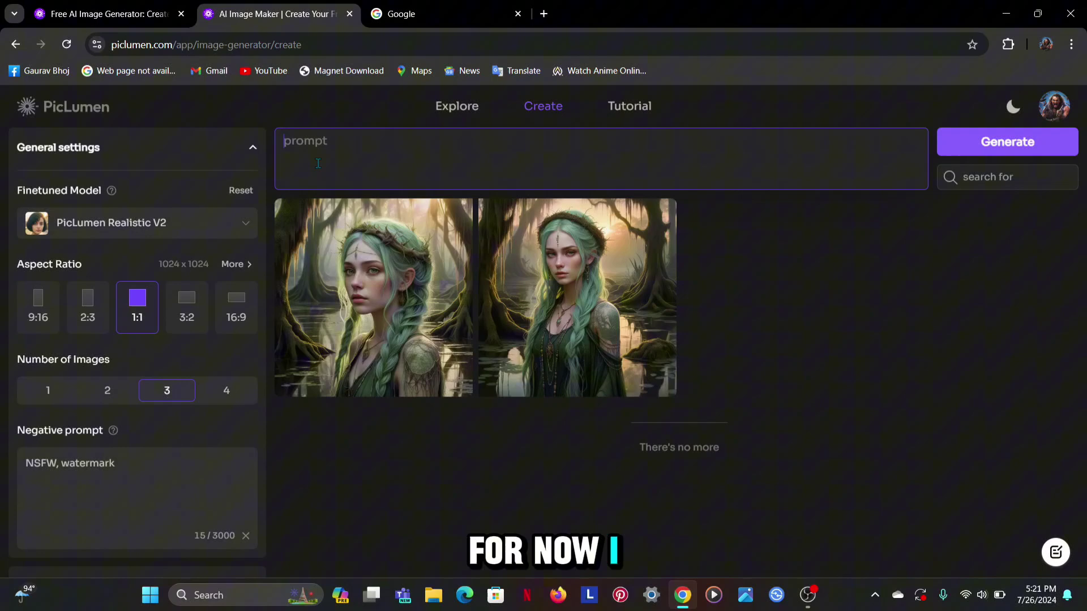
{"action": "type", "text": "a"}
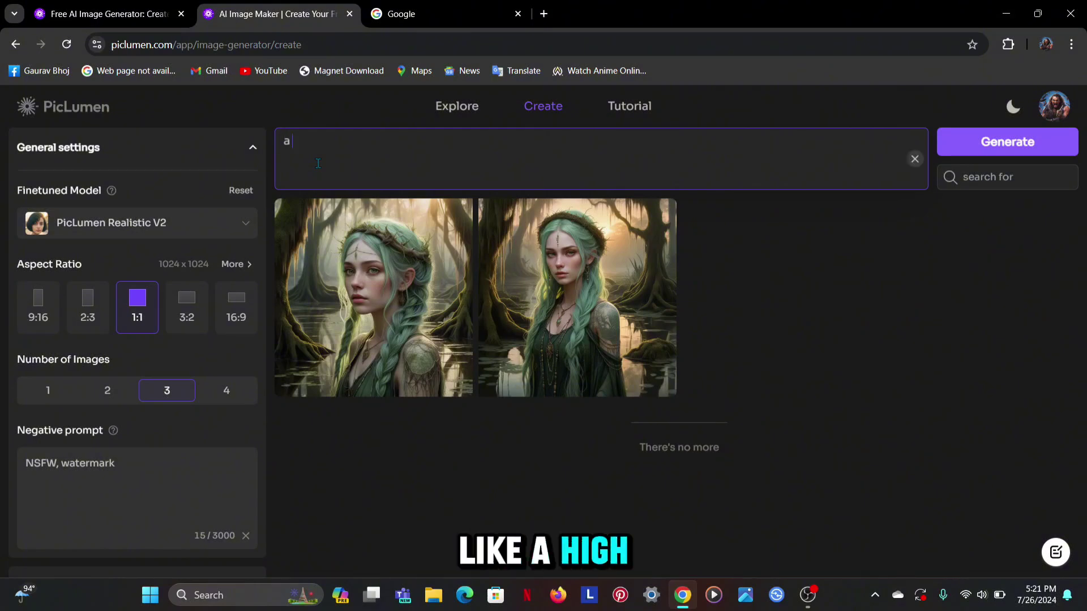
{"action": "type", "text": " high-definition potrait of ronad"}
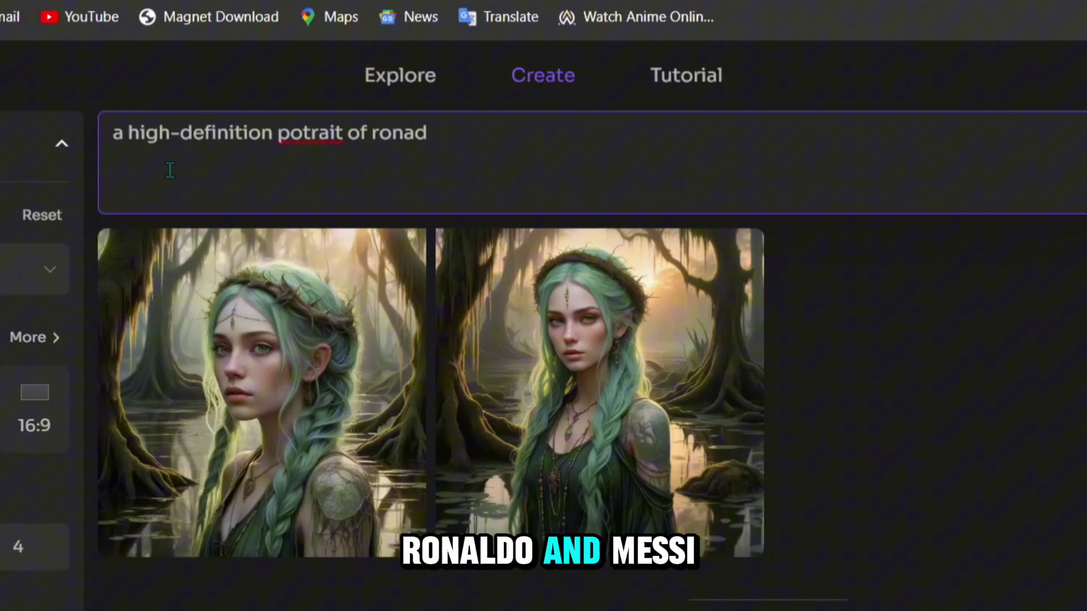
{"action": "key", "text": "BackSpace"}
{"action": "type", "text": "ldo & messi, shake hand, detaie"}
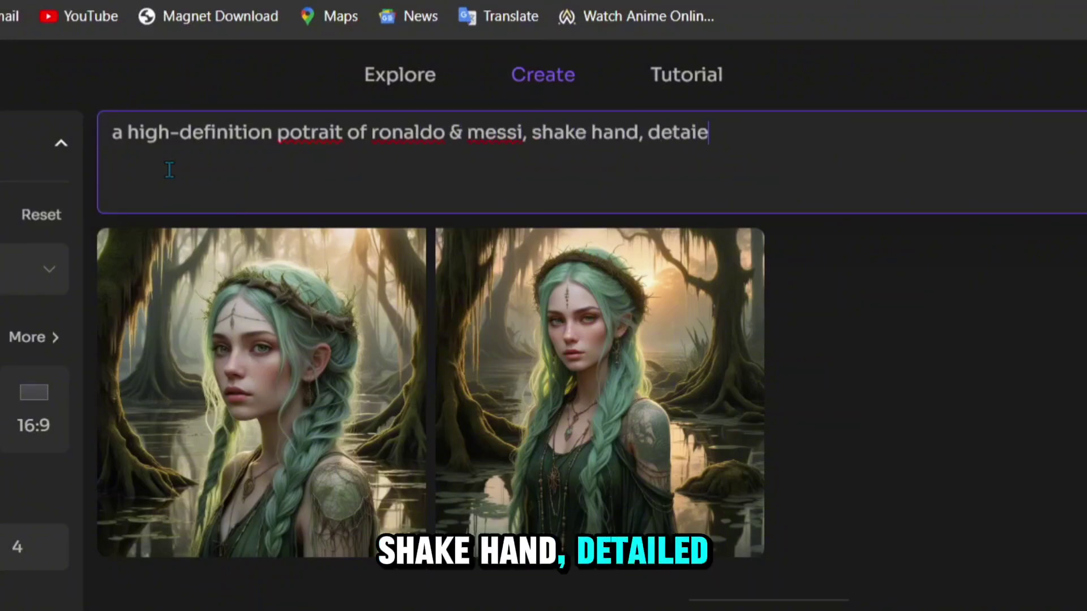
{"action": "key", "text": "BackSpace"}
{"action": "type", "text": "led face, soccer ground"}
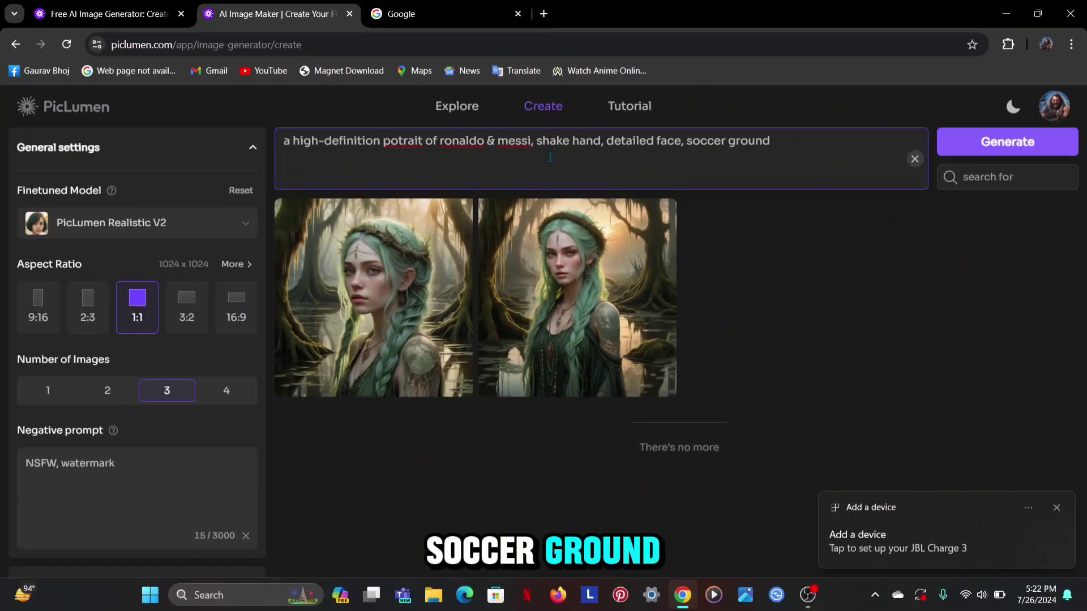
- Generate three handshake images and open the first one's details showing CFG 4.5 and 32 steps
{"action": "left_click", "coordinate": [968, 141]}
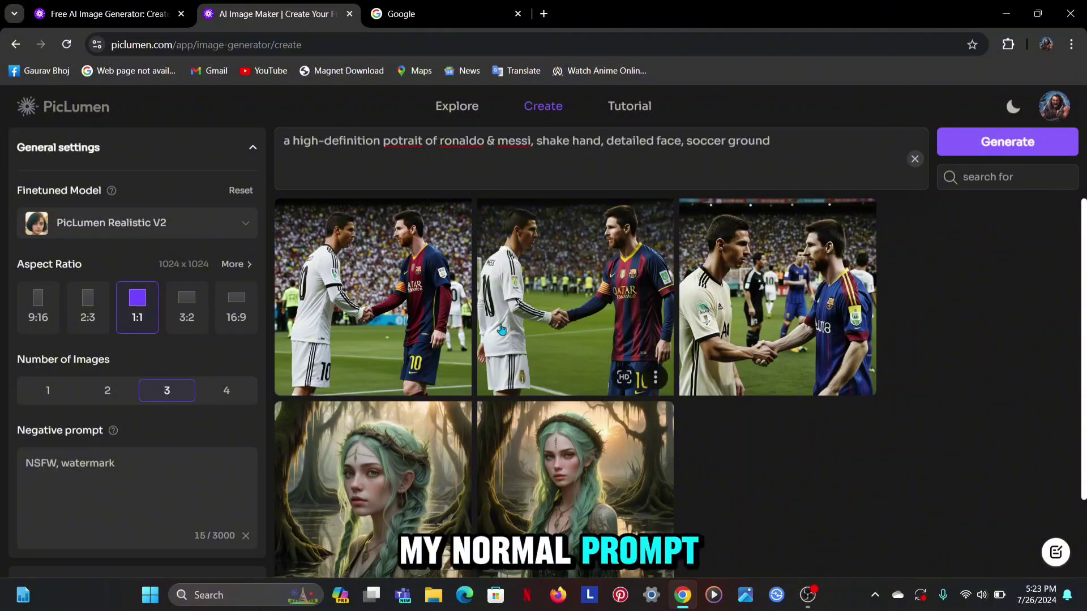
{"action": "left_click", "coordinate": [385, 330]}
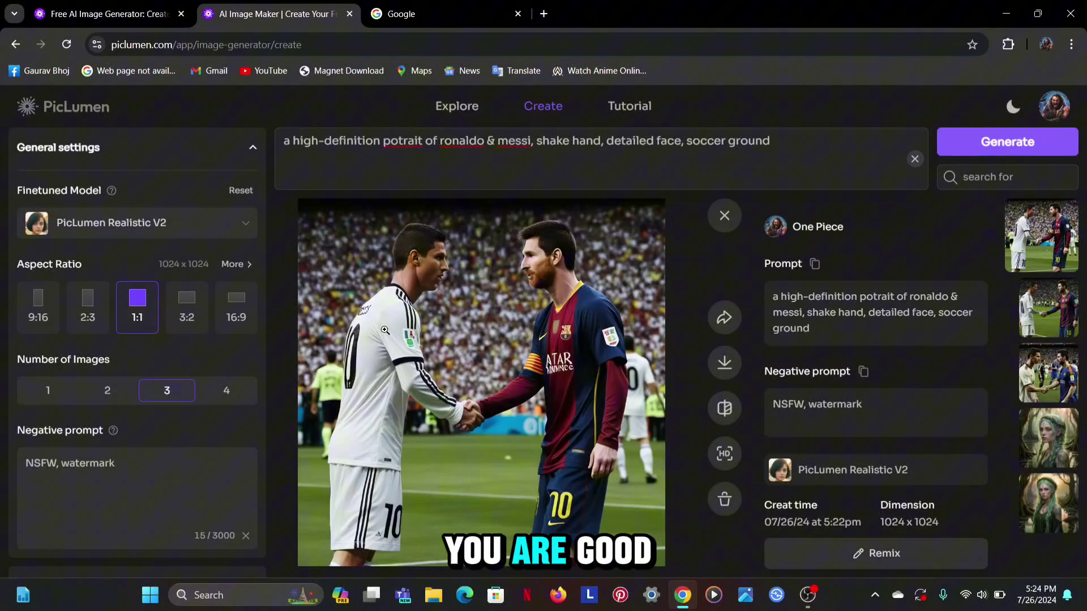
{"action": "scroll", "coordinate": [583, 365], "scroll_direction": "down", "scroll_amount": 3}
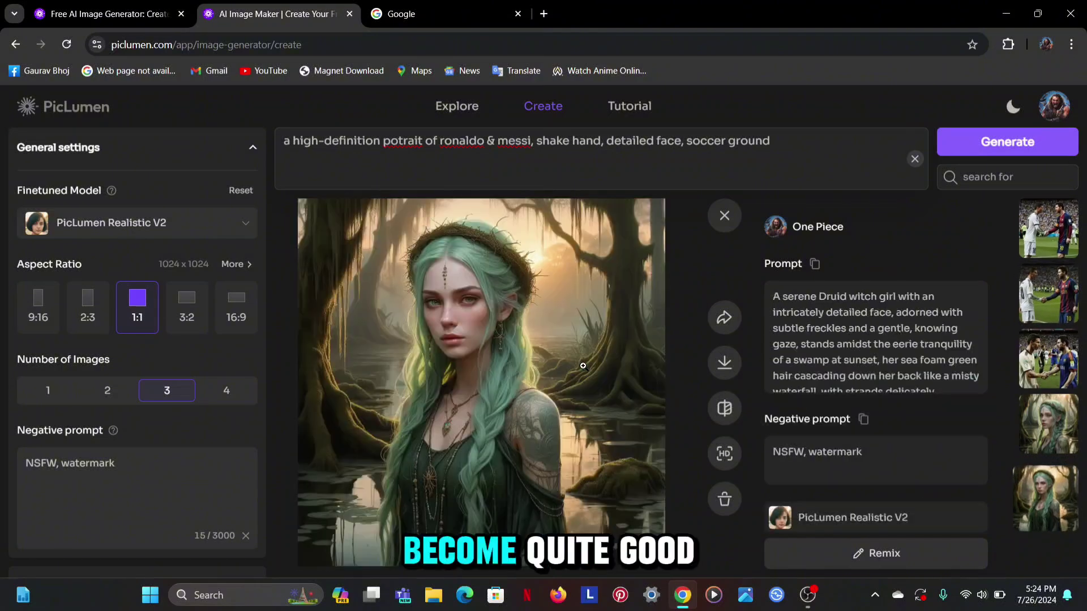
{"action": "scroll", "coordinate": [583, 366], "scroll_direction": "up", "scroll_amount": 3}
{"action": "scroll", "coordinate": [255, 510], "scroll_direction": "down", "scroll_amount": 3}
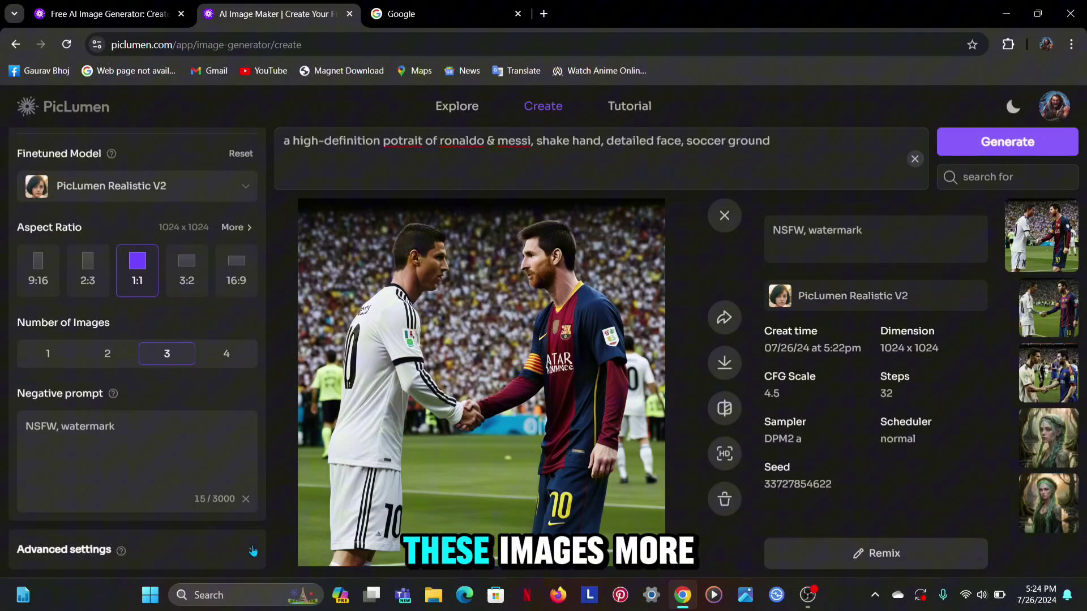
- Regenerate at CFG Scale 6.5 and browse the new handshake images, ending on a CFG 4.5 one
{"action": "left_click", "coordinate": [253, 551]}
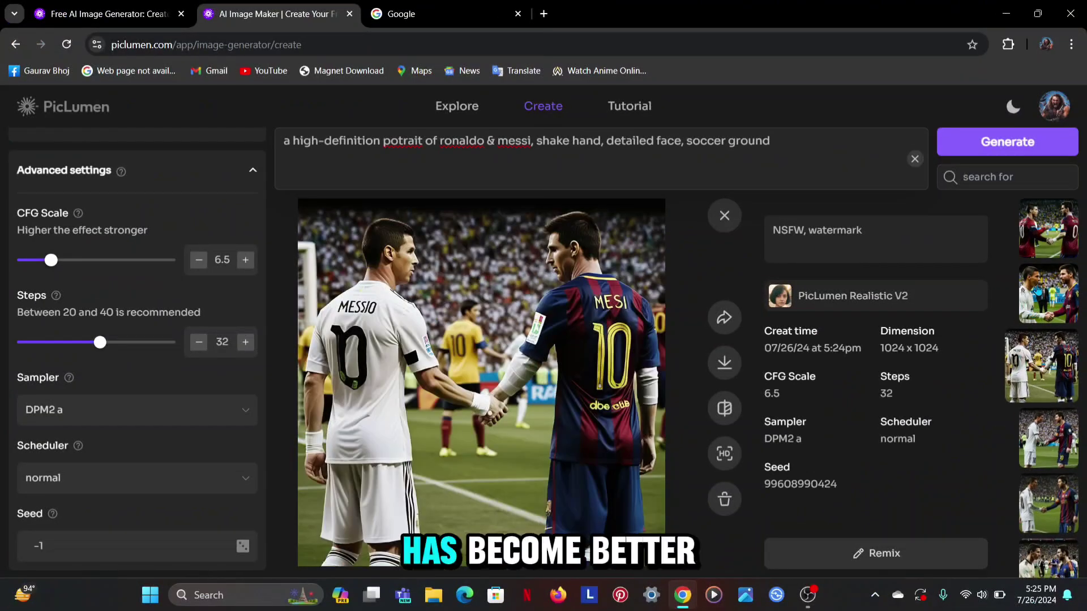
{"action": "left_click", "coordinate": [1039, 292]}
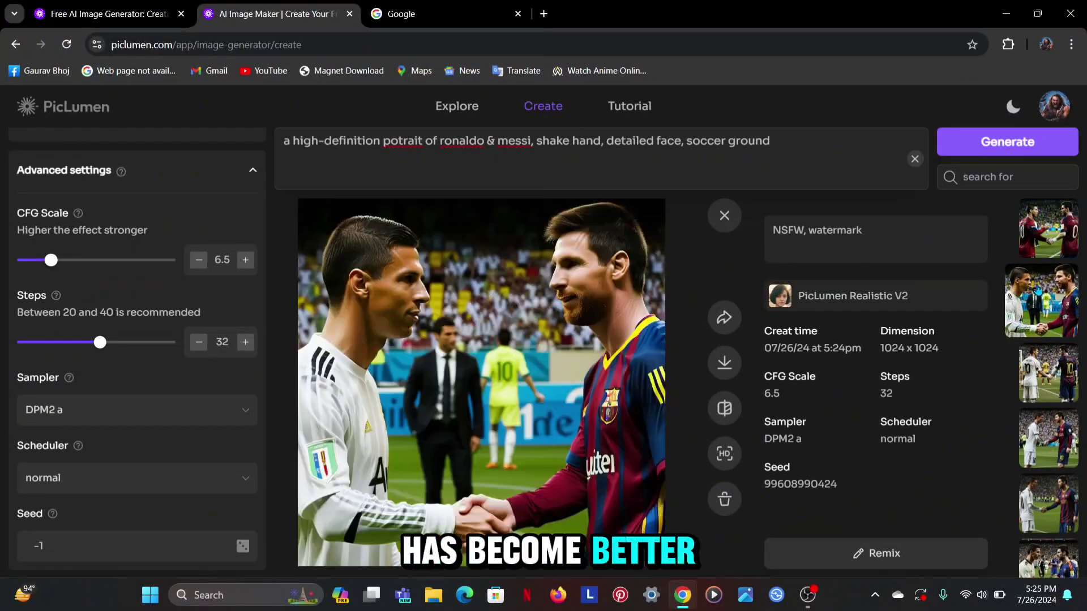
{"action": "left_click", "coordinate": [1042, 253]}
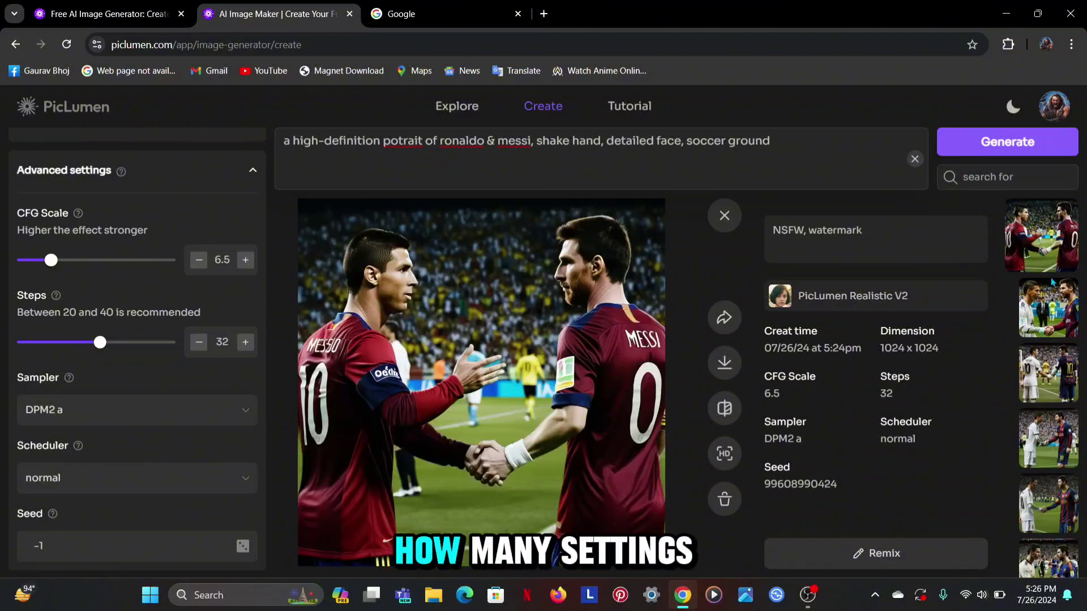
{"action": "left_click", "coordinate": [1044, 366]}
{"action": "left_click", "coordinate": [1044, 439]}
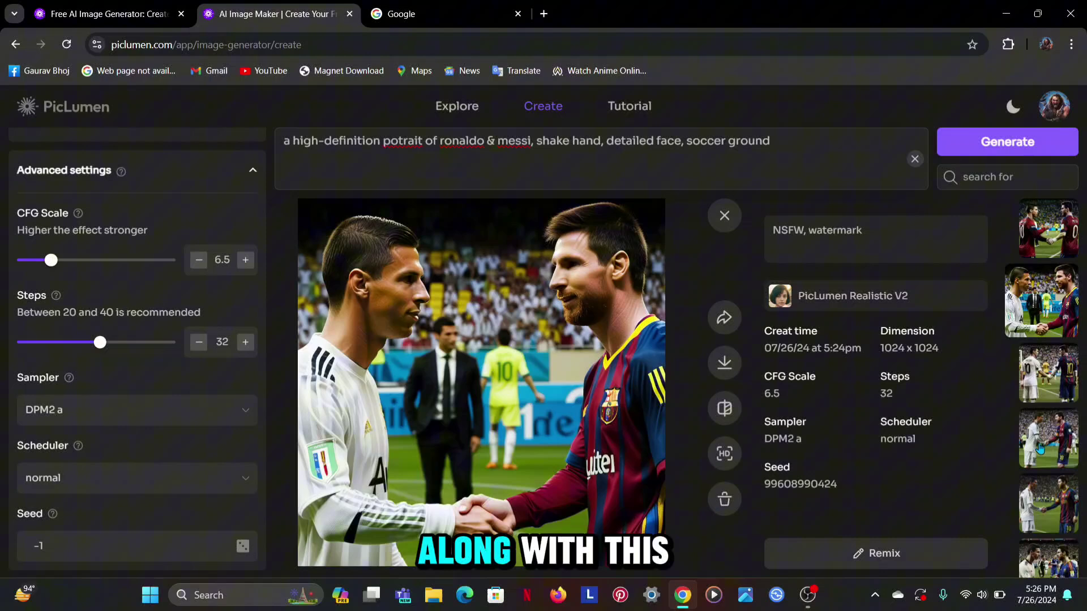
{"action": "scroll", "coordinate": [1040, 450], "scroll_direction": "down", "scroll_amount": 1}
{"action": "scroll", "coordinate": [535, 426], "scroll_direction": "down", "scroll_amount": 2}
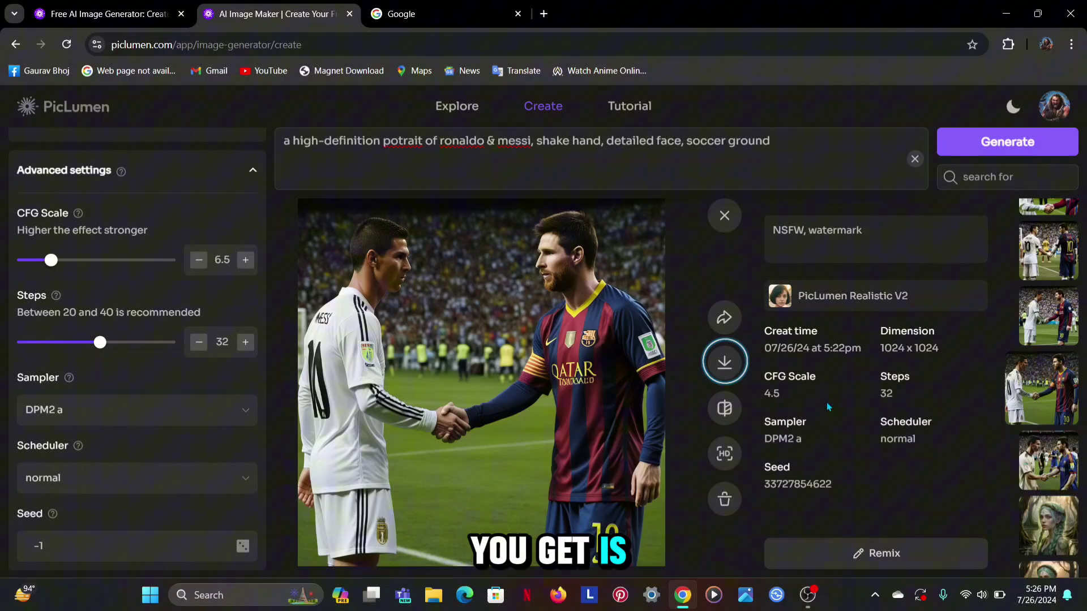
- Download the CFG 4.5 handshake image as piclumen-1721994987623.png and preview it in Photos
{"action": "left_click", "coordinate": [724, 361]}
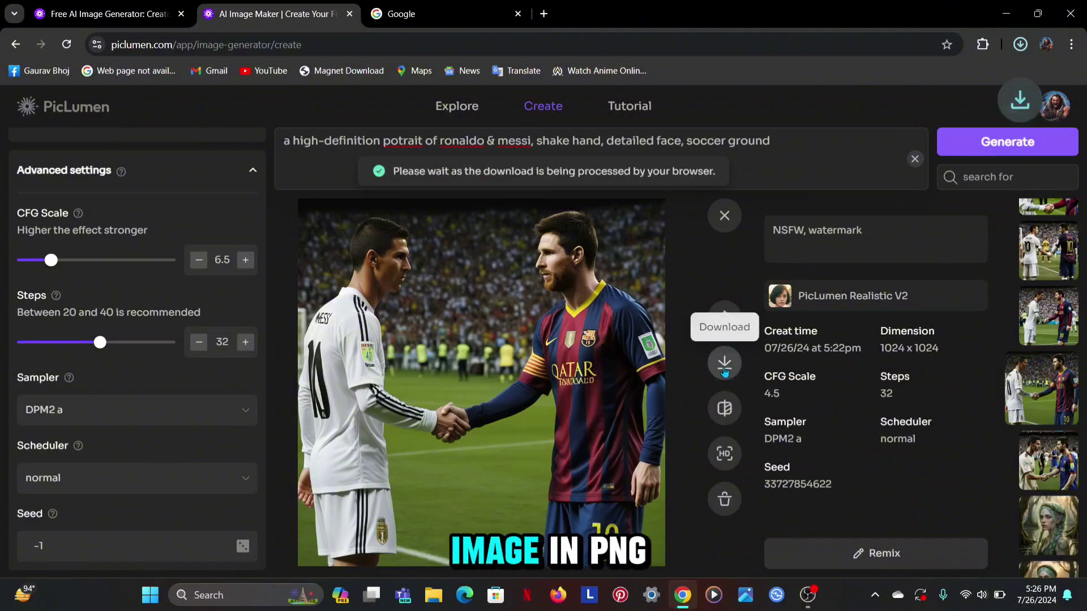
{"action": "left_click", "coordinate": [1008, 80]}
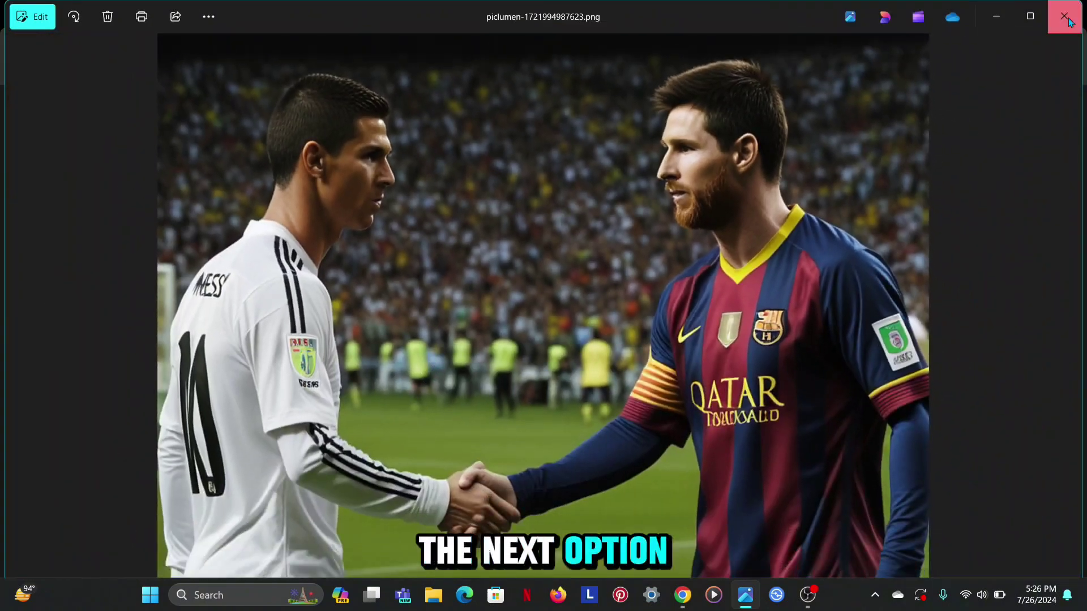
{"action": "left_click", "coordinate": [1068, 19]}
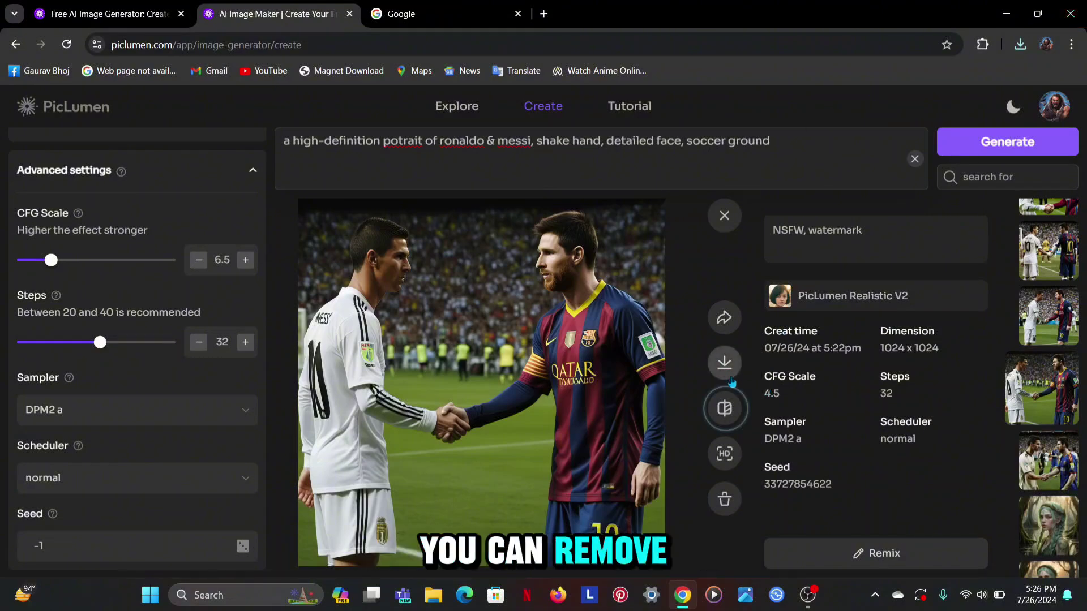
- Apply Remove Background and then HD Fix to the Ronaldo–Messi handshake image
{"action": "left_click", "coordinate": [726, 413]}
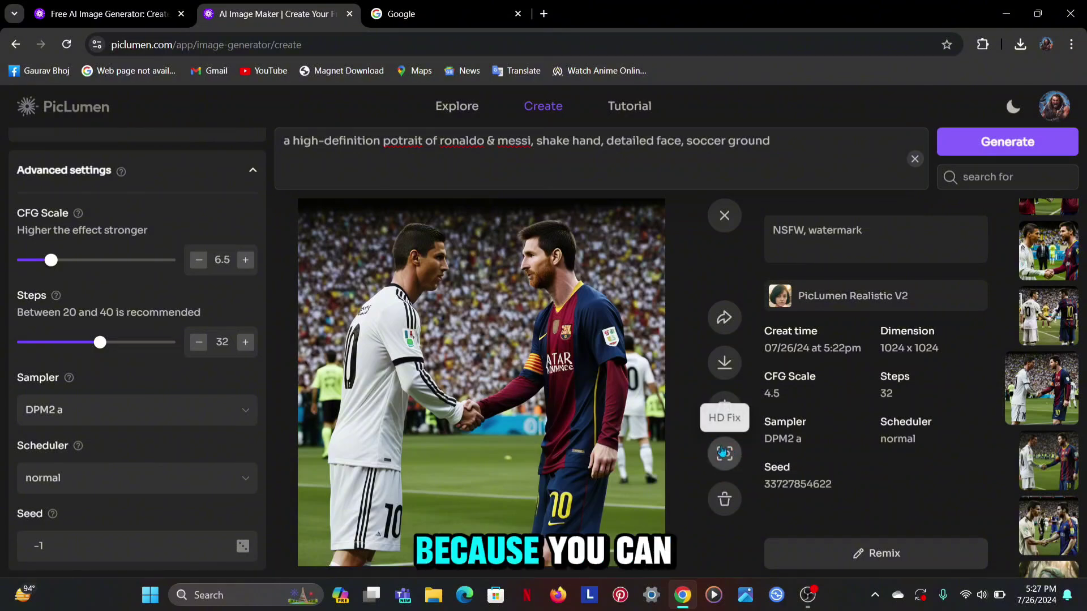
{"action": "left_click", "coordinate": [723, 451]}
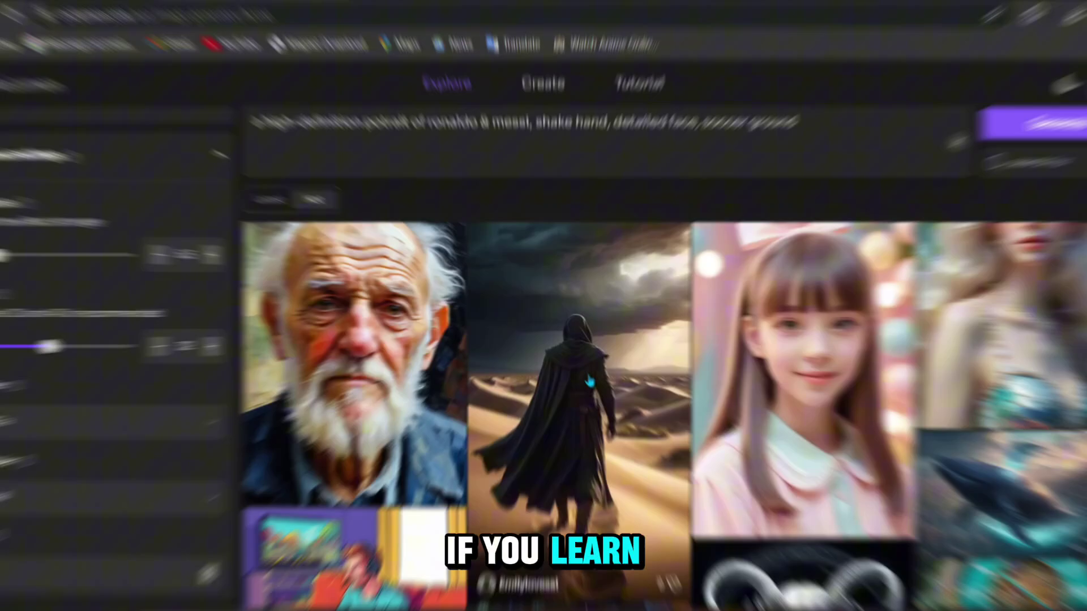
- Browse the Hot gallery, viewing the prompts of the suited man, cat and unicorn images
{"action": "scroll", "coordinate": [584, 374], "scroll_direction": "up", "scroll_amount": 15}
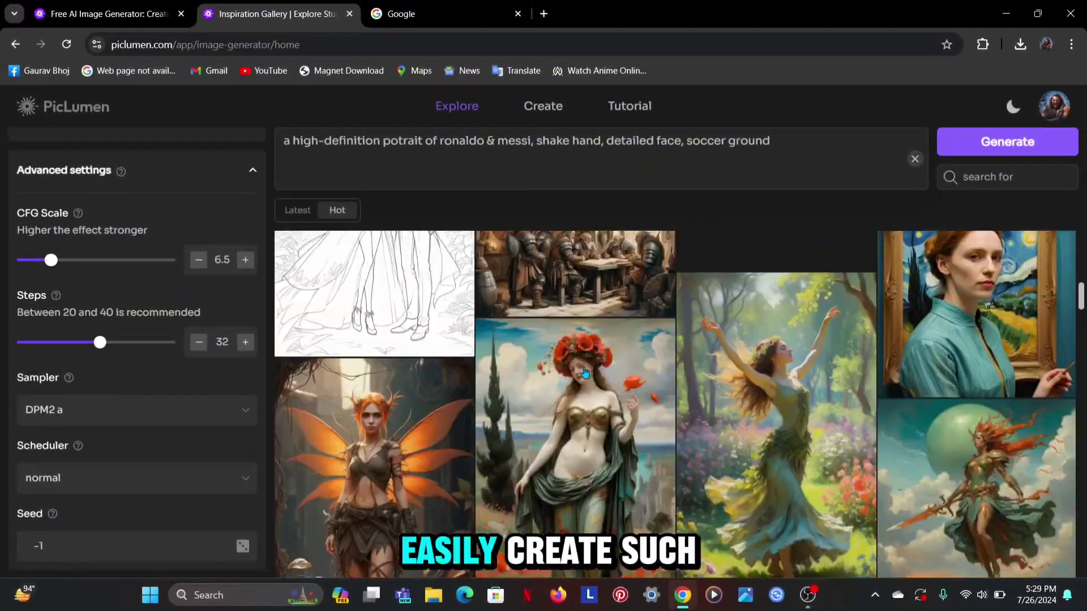
{"action": "scroll", "coordinate": [446, 385], "scroll_direction": "up", "scroll_amount": 10}
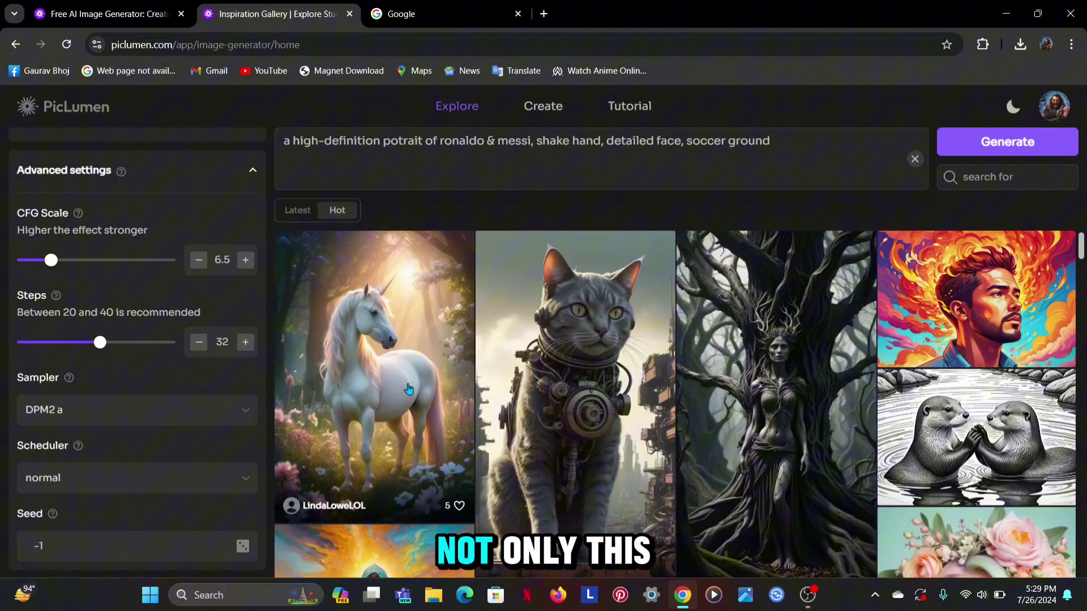
{"action": "scroll", "coordinate": [585, 270], "scroll_direction": "down", "scroll_amount": 3}
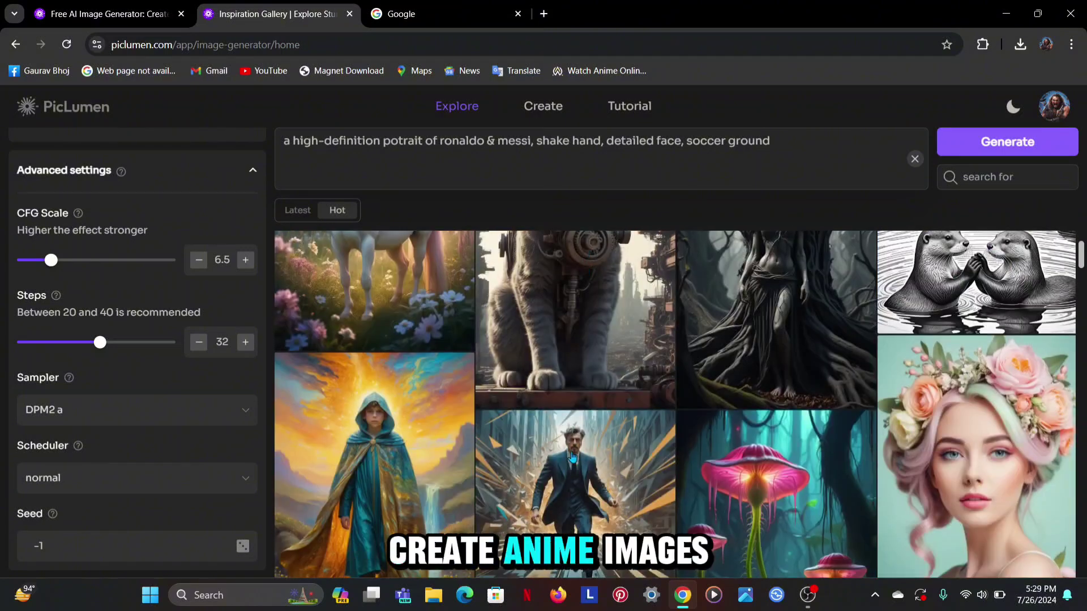
{"action": "left_click", "coordinate": [572, 457]}
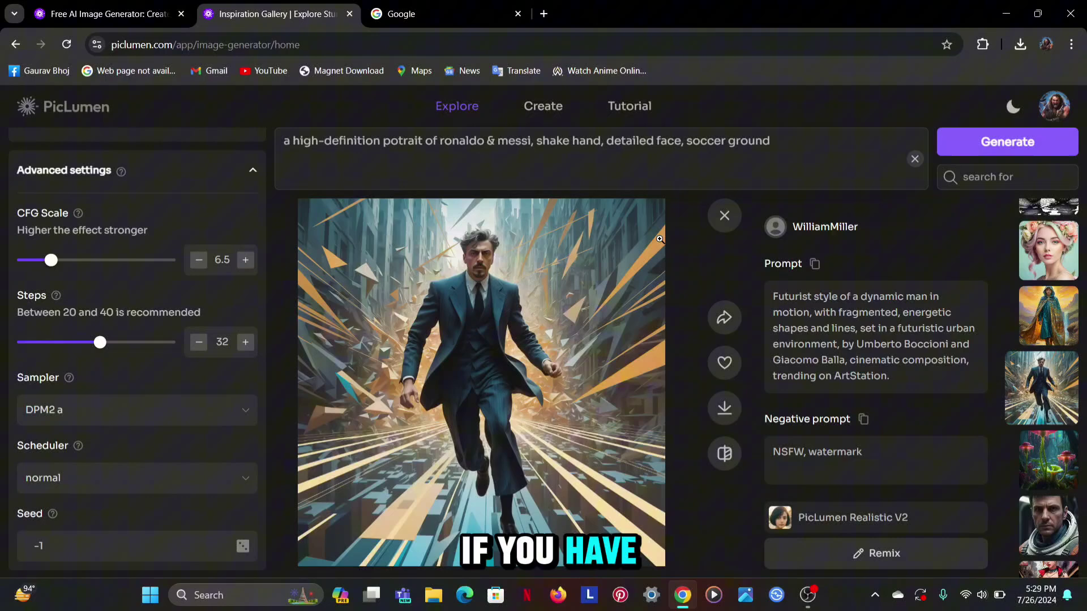
{"action": "left_click", "coordinate": [724, 217]}
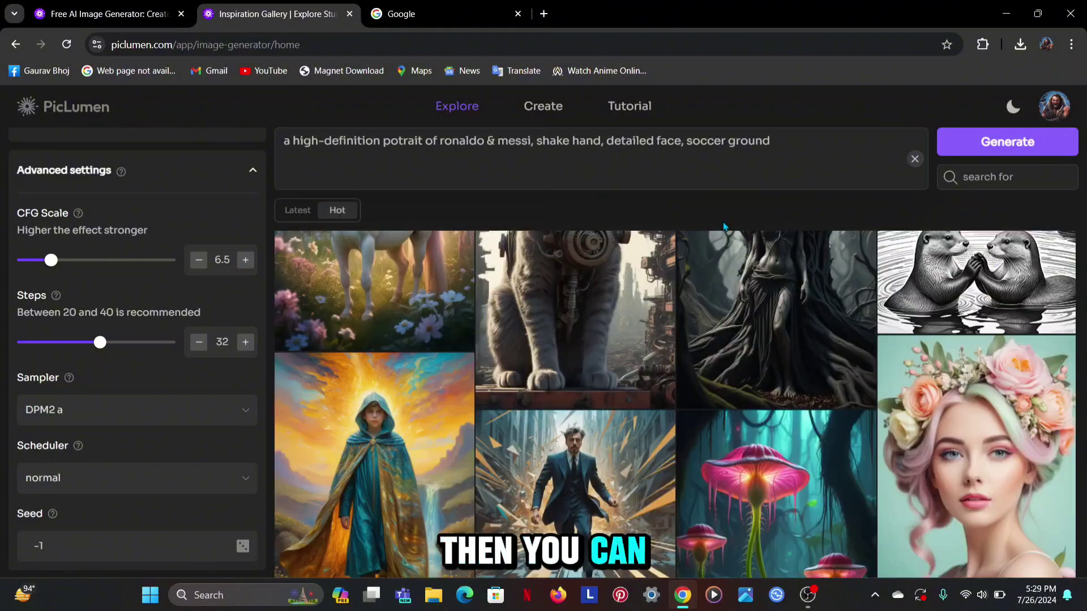
{"action": "scroll", "coordinate": [497, 321], "scroll_direction": "up", "scroll_amount": 5}
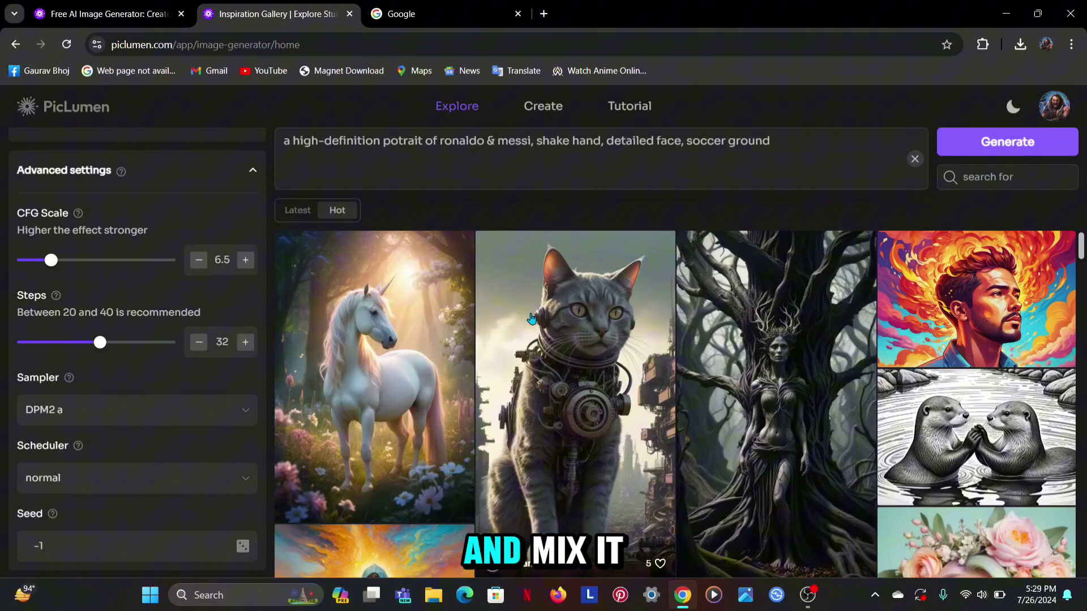
{"action": "left_click", "coordinate": [564, 369]}
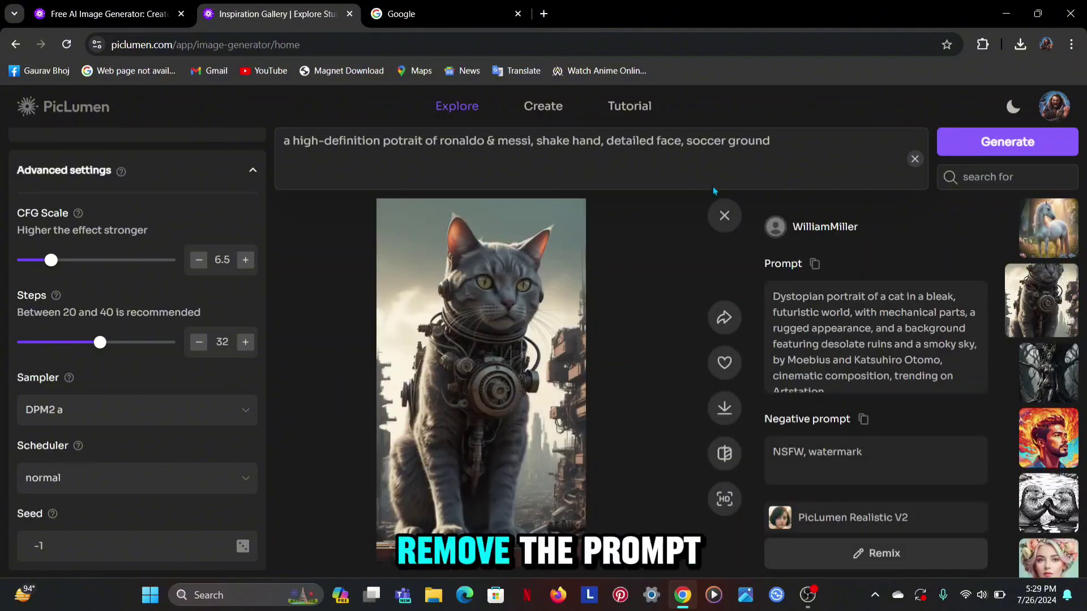
{"action": "left_click", "coordinate": [725, 215]}
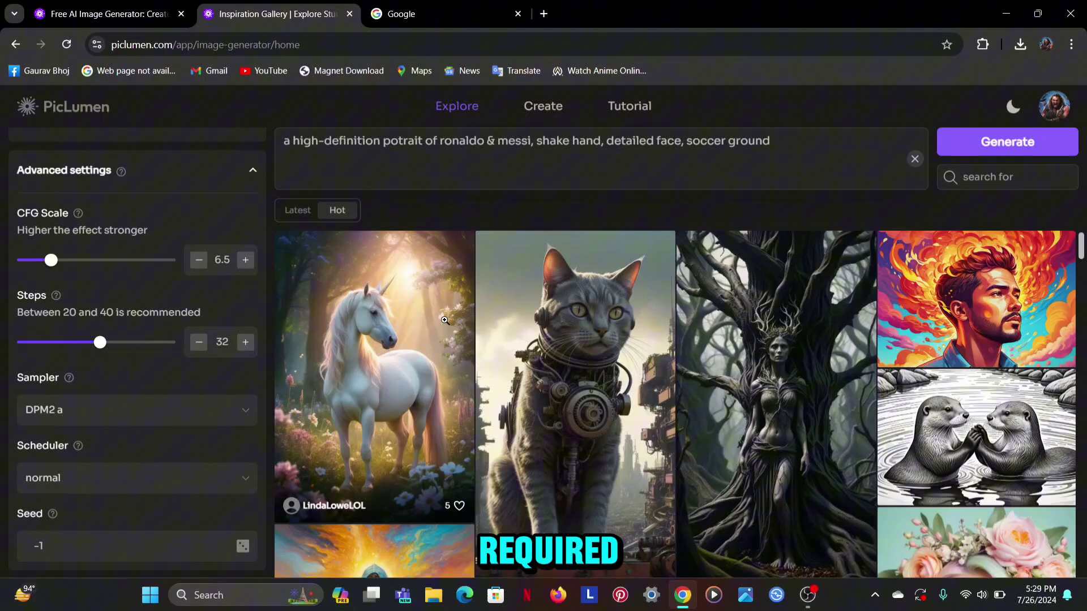
{"action": "left_click", "coordinate": [445, 320]}
{"action": "left_click", "coordinate": [725, 216]}
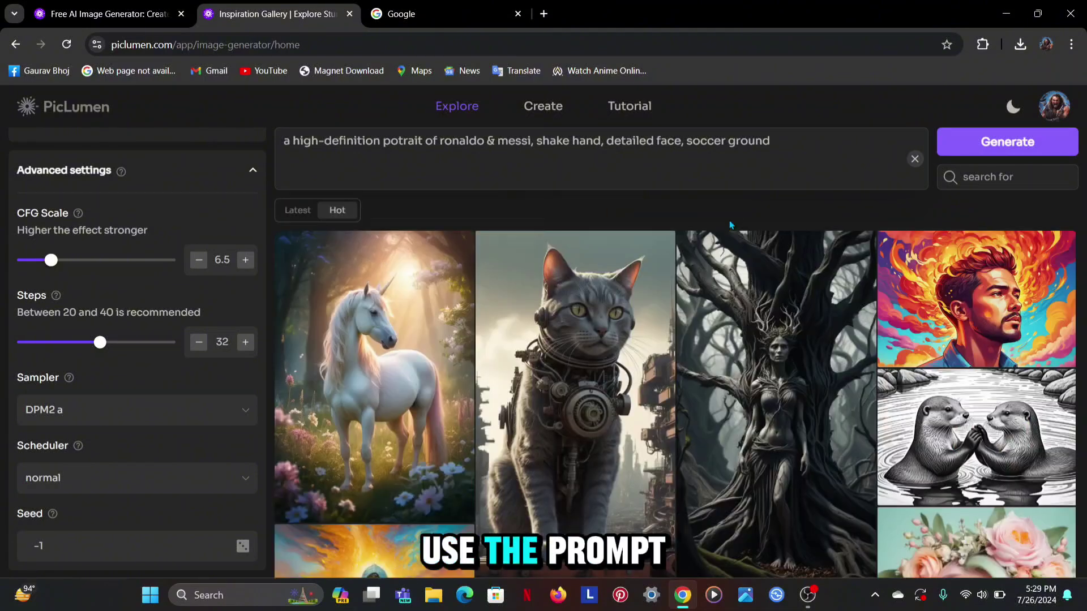
- Open PicLumen's tutorials and scroll through 'How to Write Effective Prompts for AI Image Generation' to its example prompt
{"action": "left_click", "coordinate": [622, 108]}
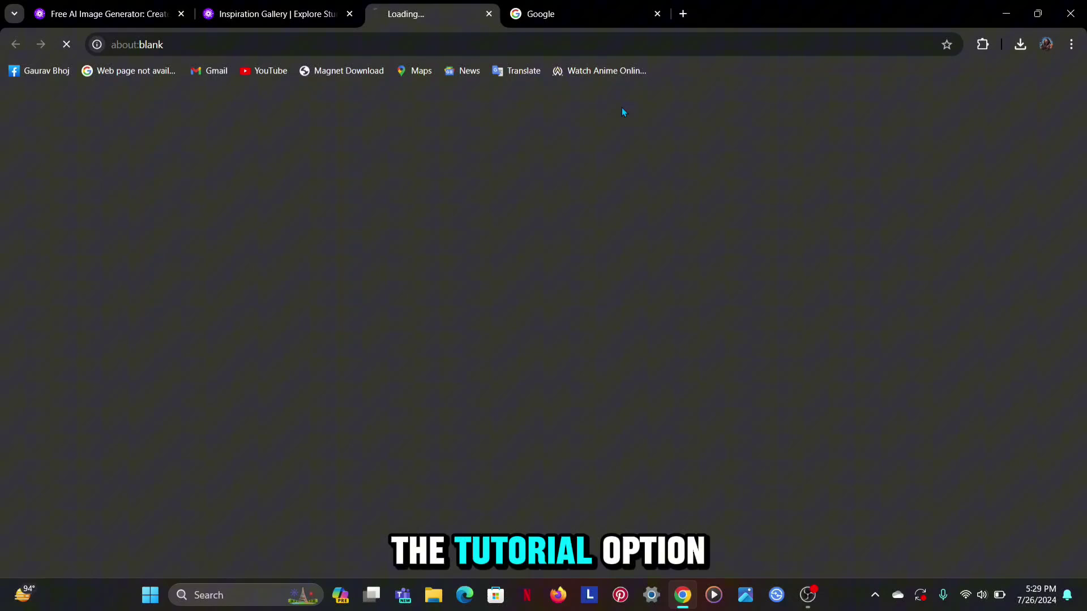
{"action": "scroll", "coordinate": [439, 279], "scroll_direction": "down", "scroll_amount": 4}
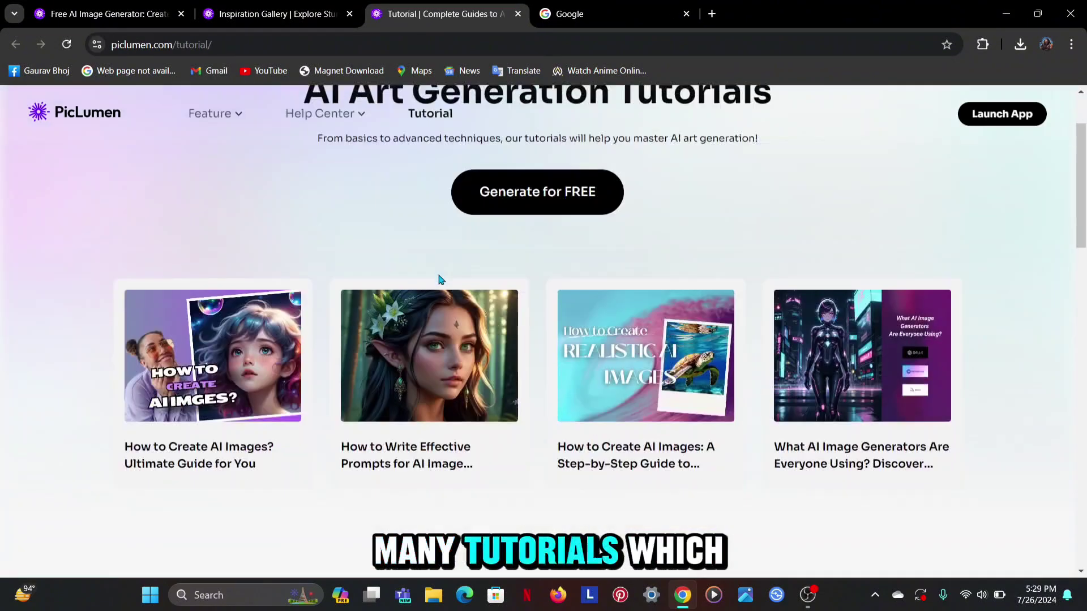
{"action": "scroll", "coordinate": [439, 279], "scroll_direction": "down", "scroll_amount": 5}
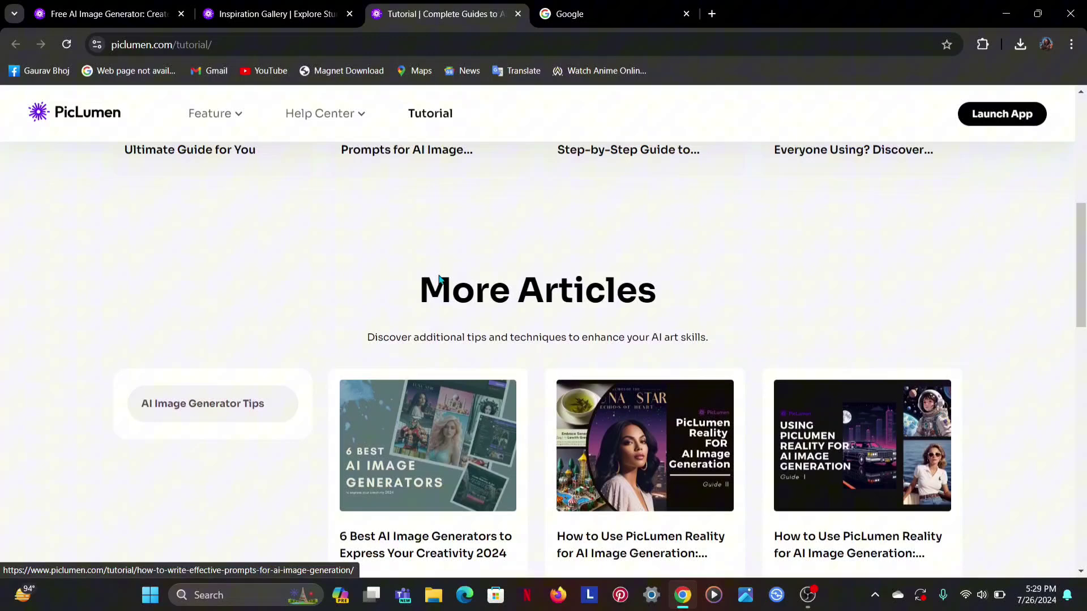
{"action": "scroll", "coordinate": [440, 279], "scroll_direction": "up", "scroll_amount": 7}
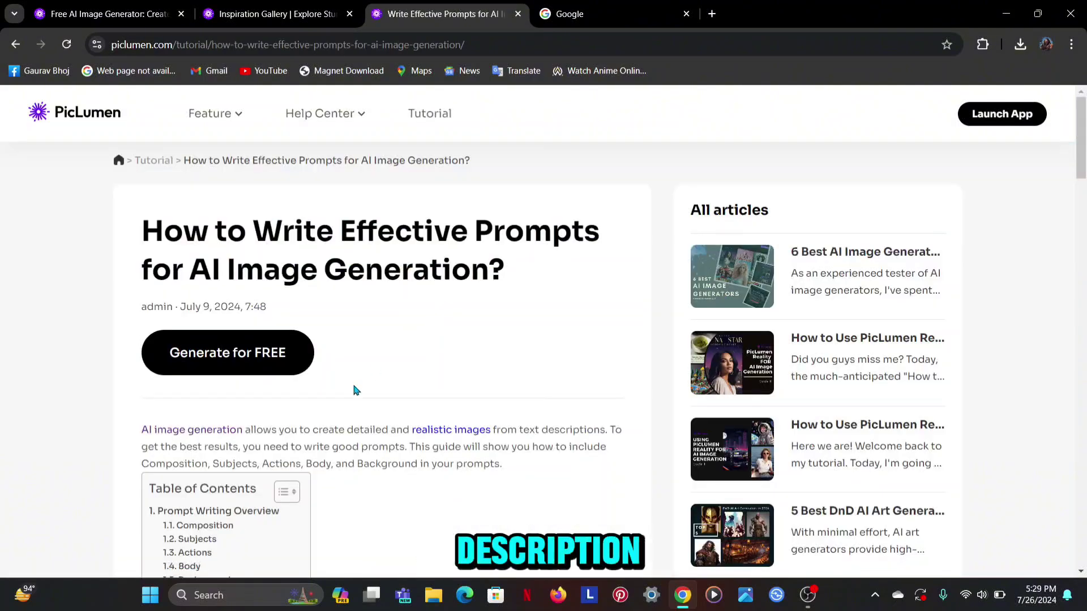
{"action": "scroll", "coordinate": [354, 389], "scroll_direction": "down", "scroll_amount": 4}
{"action": "scroll", "coordinate": [355, 388], "scroll_direction": "down", "scroll_amount": 1}
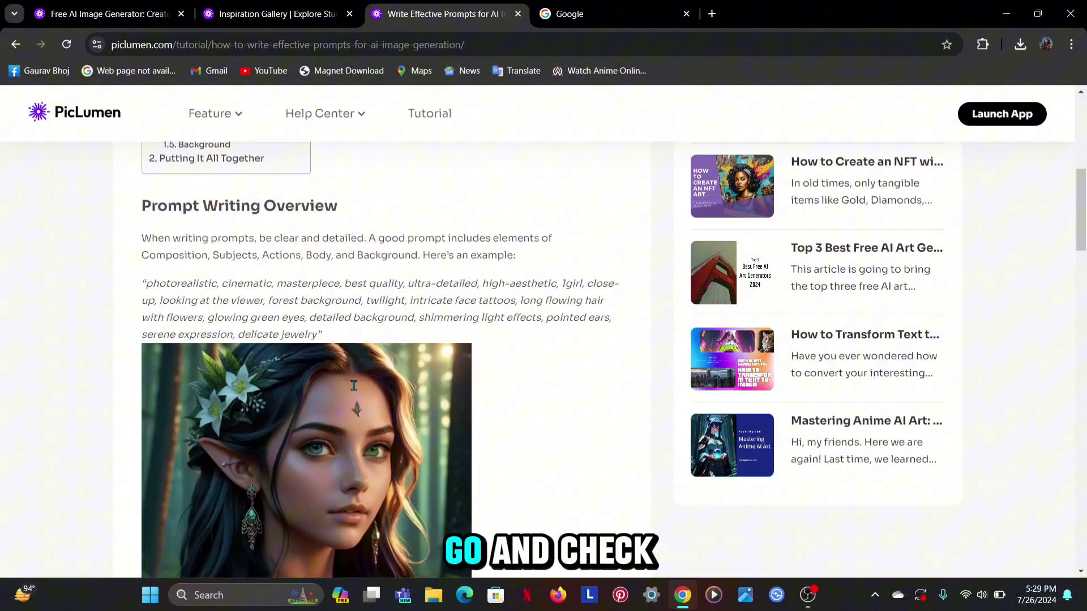
{"action": "scroll", "coordinate": [353, 385], "scroll_direction": "down", "scroll_amount": 2}
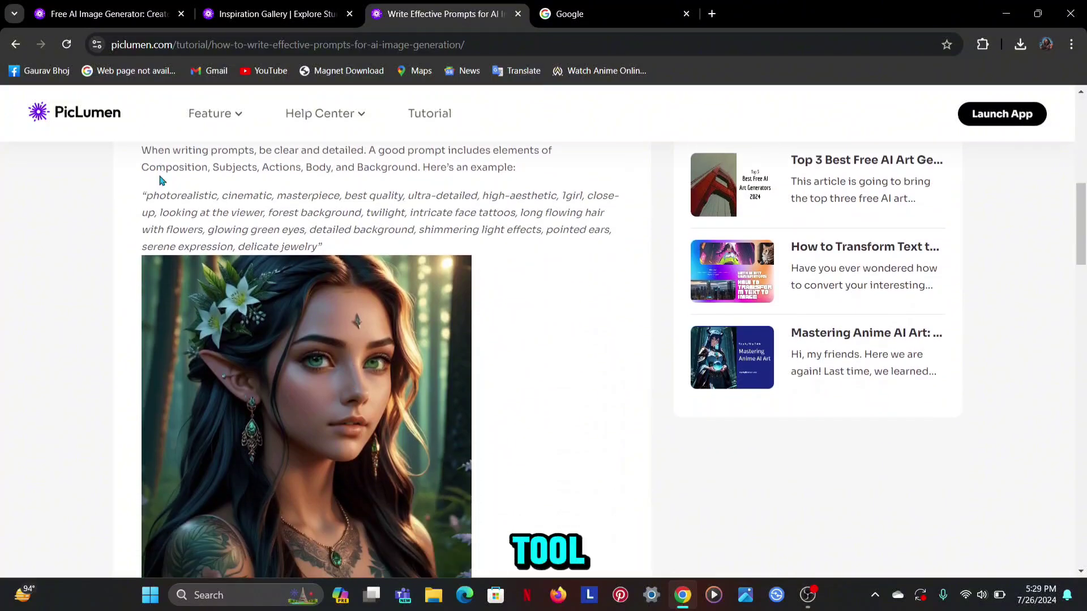